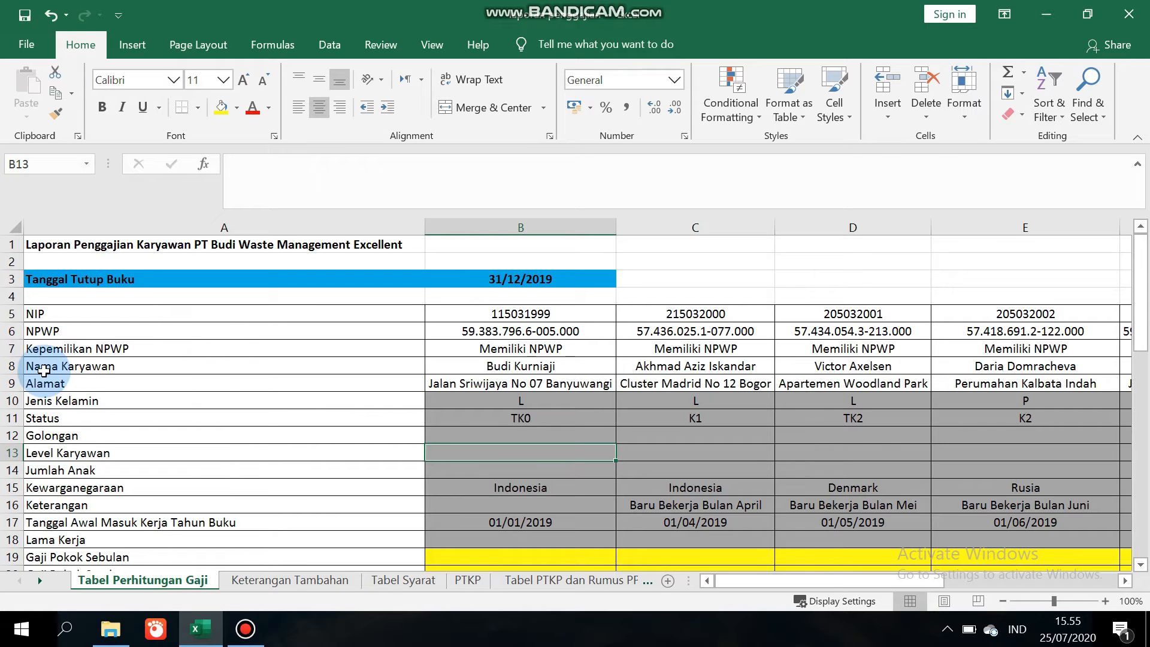
# Review the payroll table's row groups from Jenis Kelamin down to Penghasilan Bersih Setelah PPh 21.
pyautogui.moveTo(6, 400); pyautogui.dragTo(3, 540)
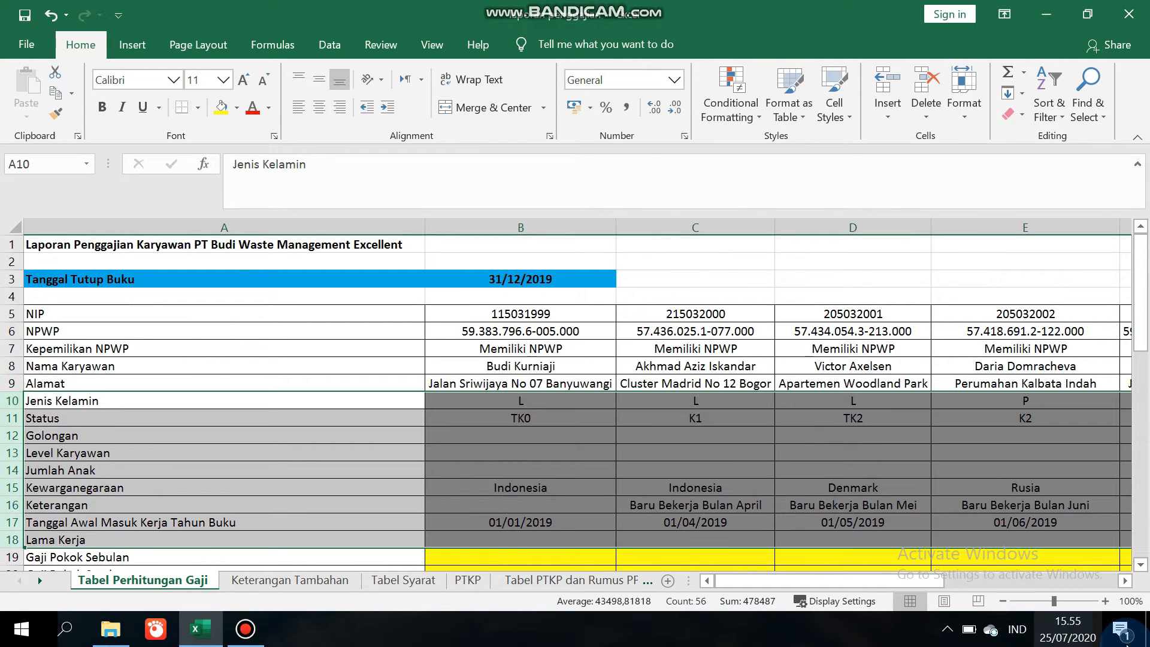
pyautogui.click(1140, 565)
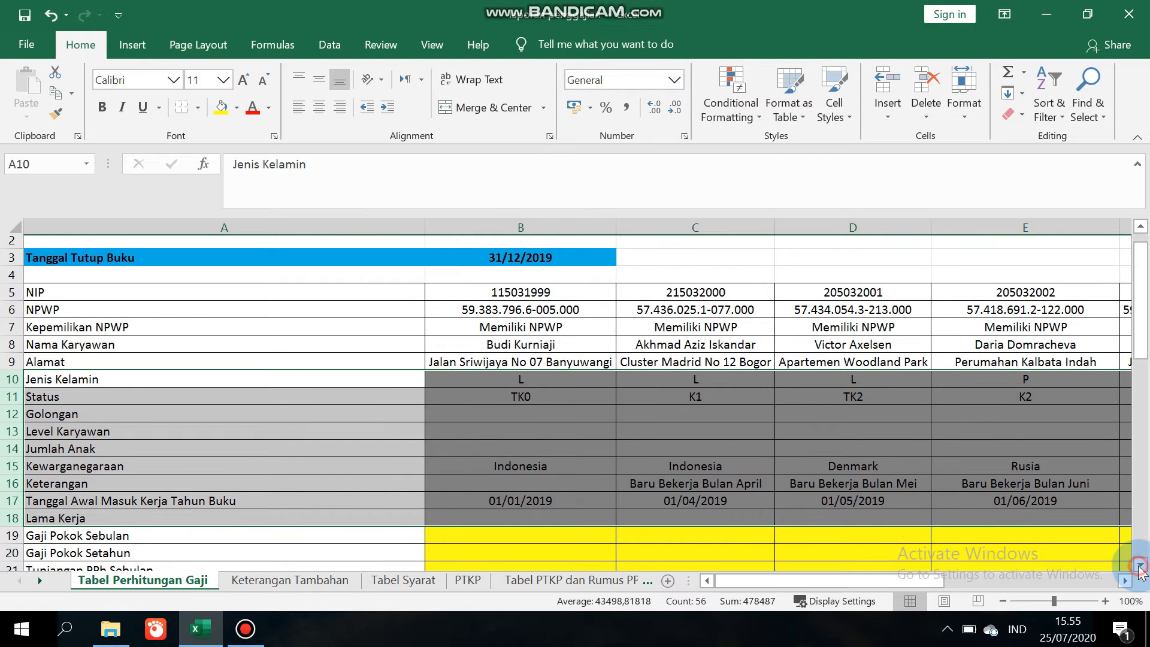
pyautogui.click(1140, 565)
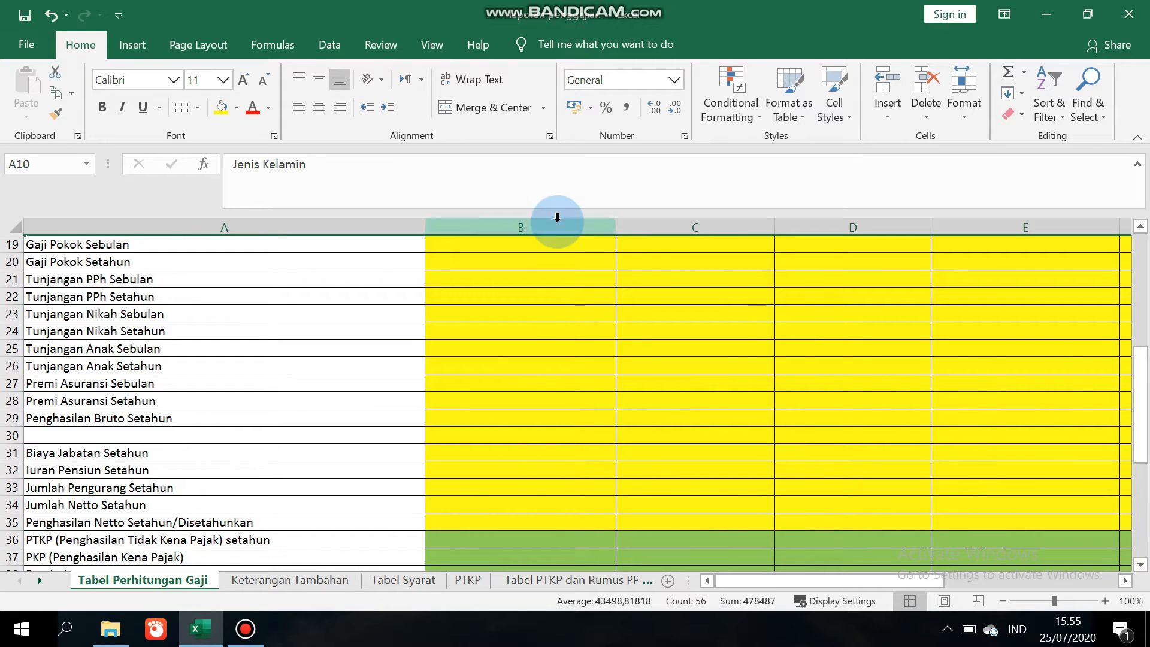
pyautogui.moveTo(13, 245); pyautogui.dragTo(3, 522)
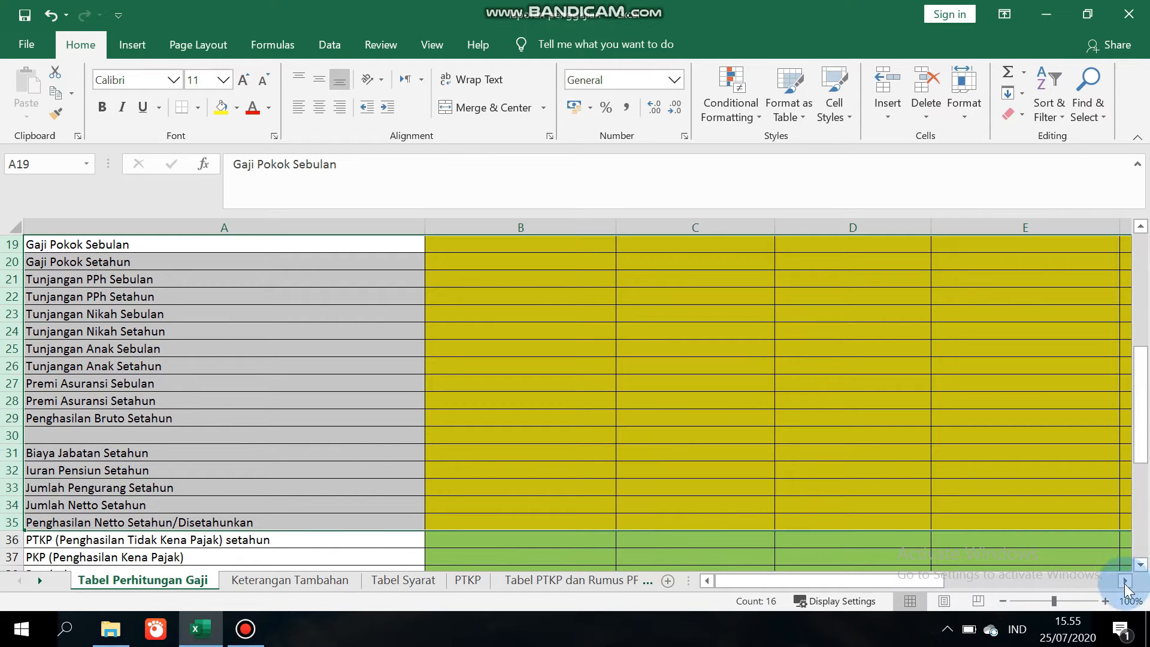
pyautogui.click(1140, 565)
pyautogui.click(1140, 565)
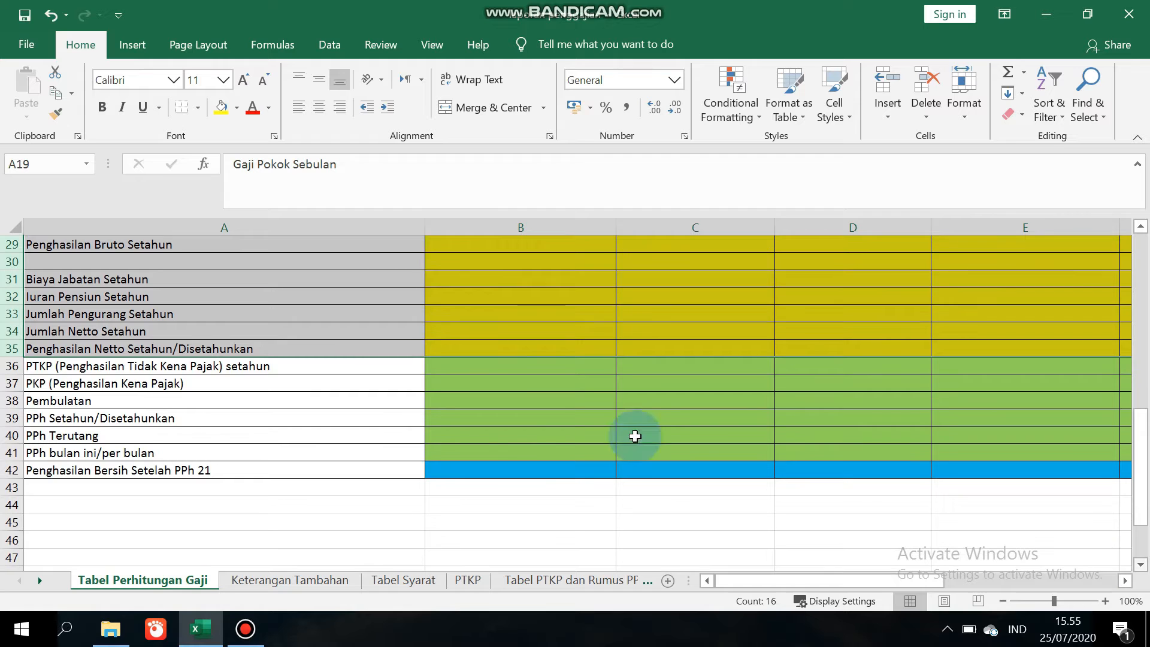
pyautogui.moveTo(10, 365); pyautogui.dragTo(12, 455)
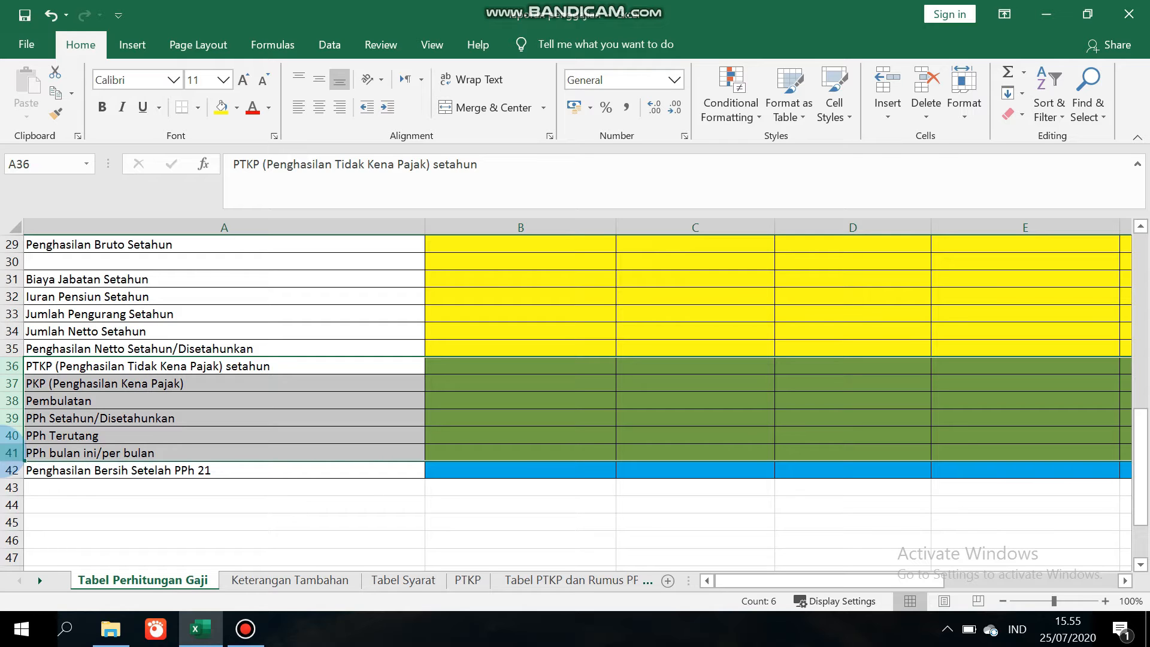
pyautogui.click(10, 471)
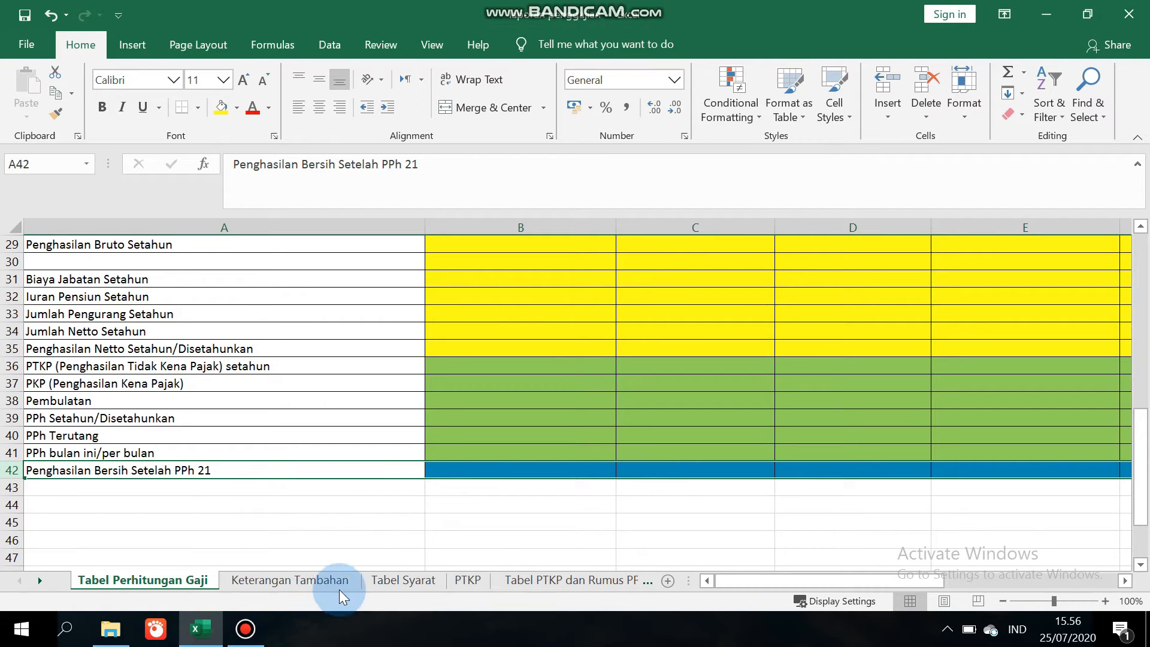
# Examine the reference tables on the Tabel Syarat and PTKP sheets.
pyautogui.click(385, 584)
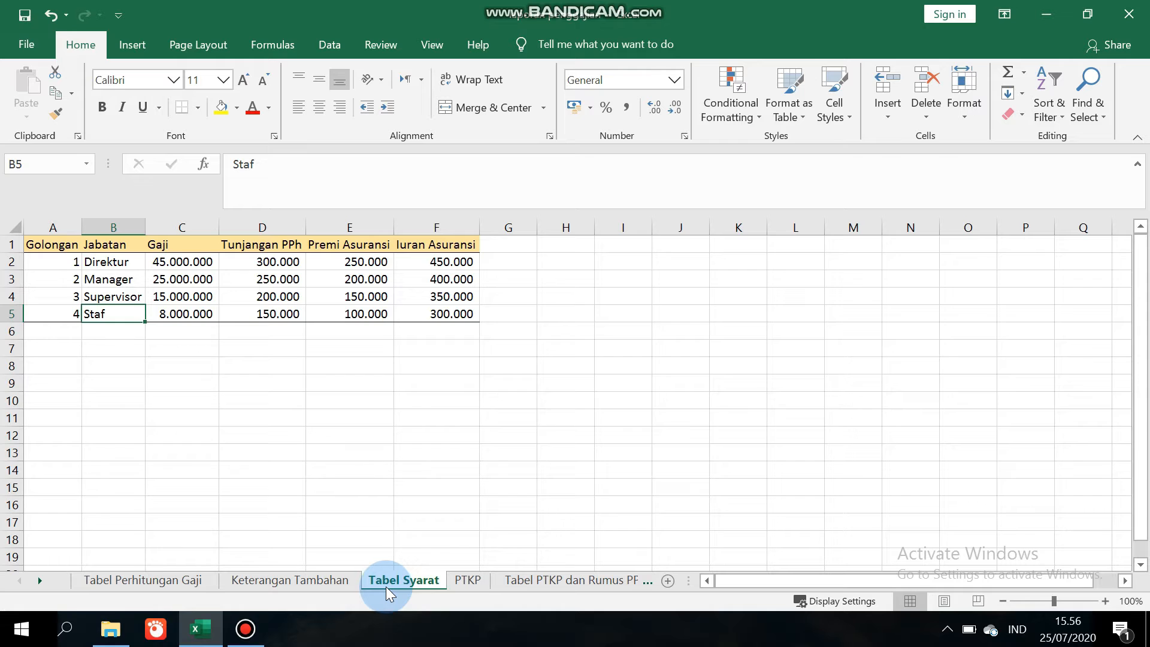
pyautogui.click(476, 582)
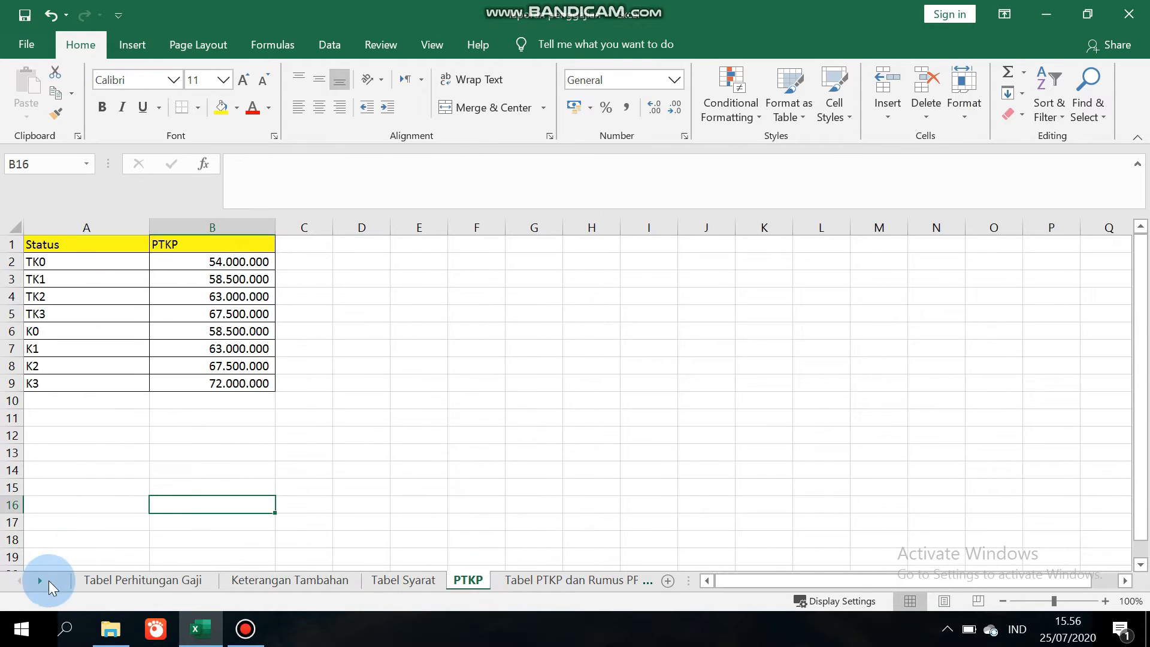
pyautogui.click(99, 580)
# Read the five answering rules on the Keterangan Tambahan sheet, from Golongan to Penghasilan Bruto.
pyautogui.click(236, 580)
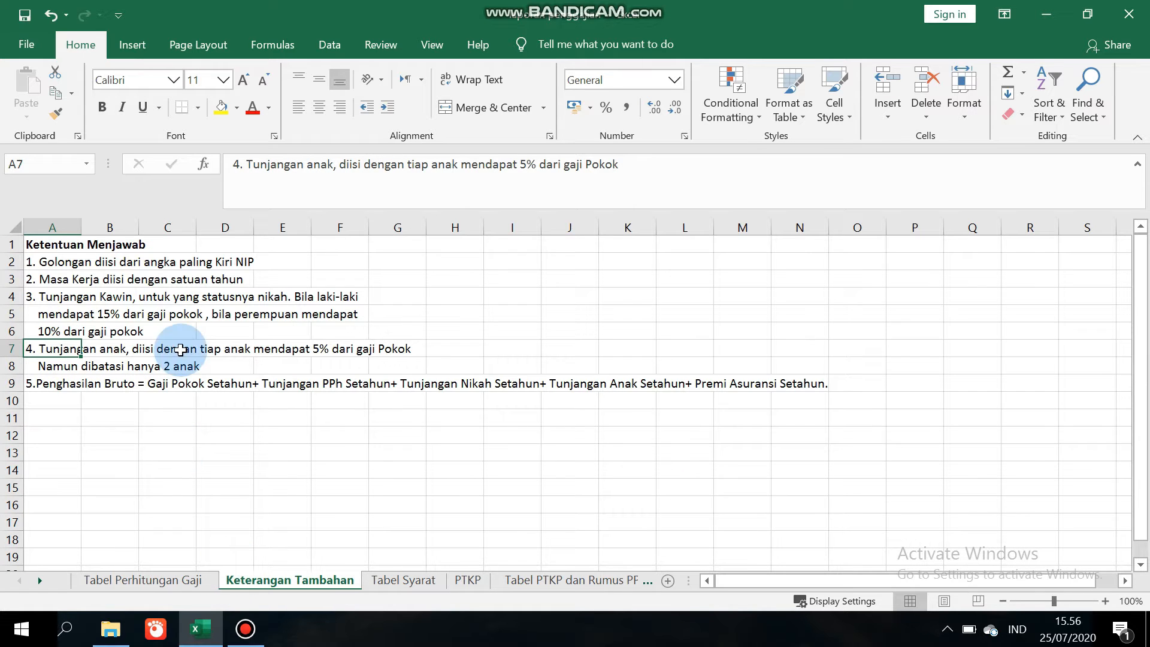
pyautogui.click(50, 264)
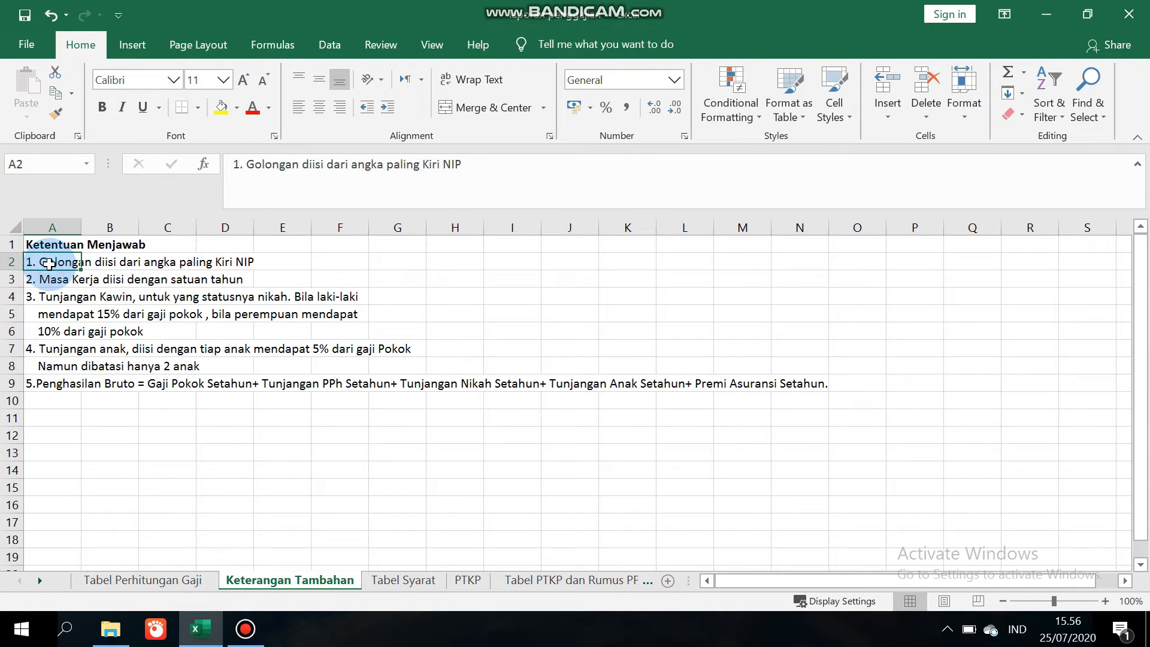
pyautogui.click(45, 282)
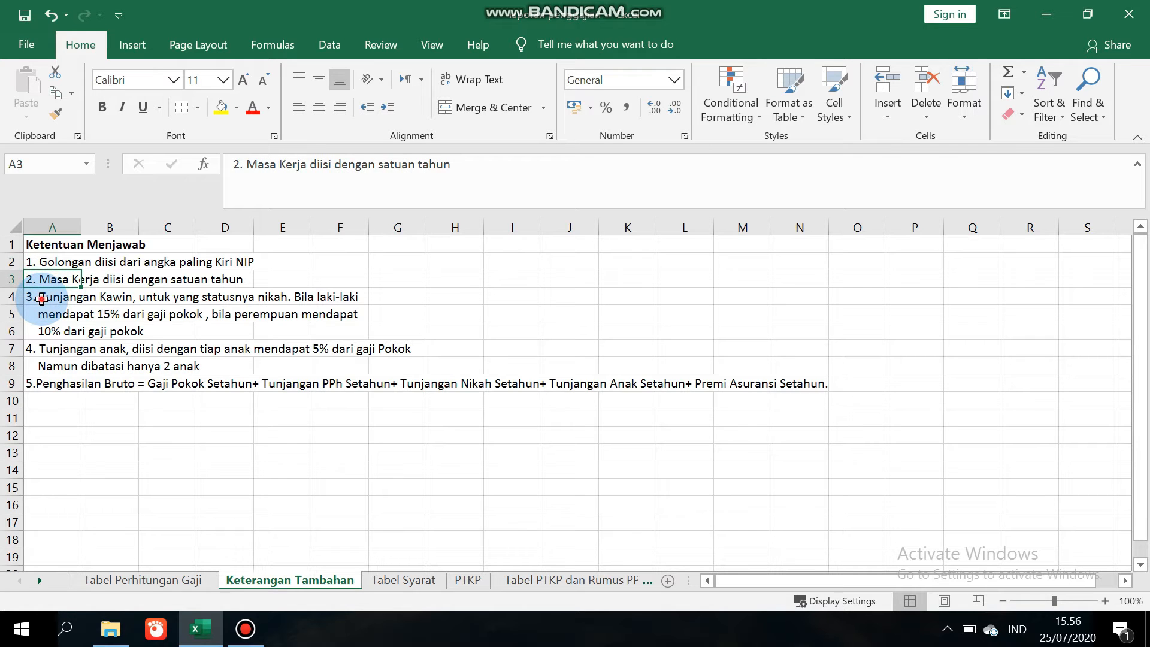
pyautogui.click(42, 298)
pyautogui.click(41, 352)
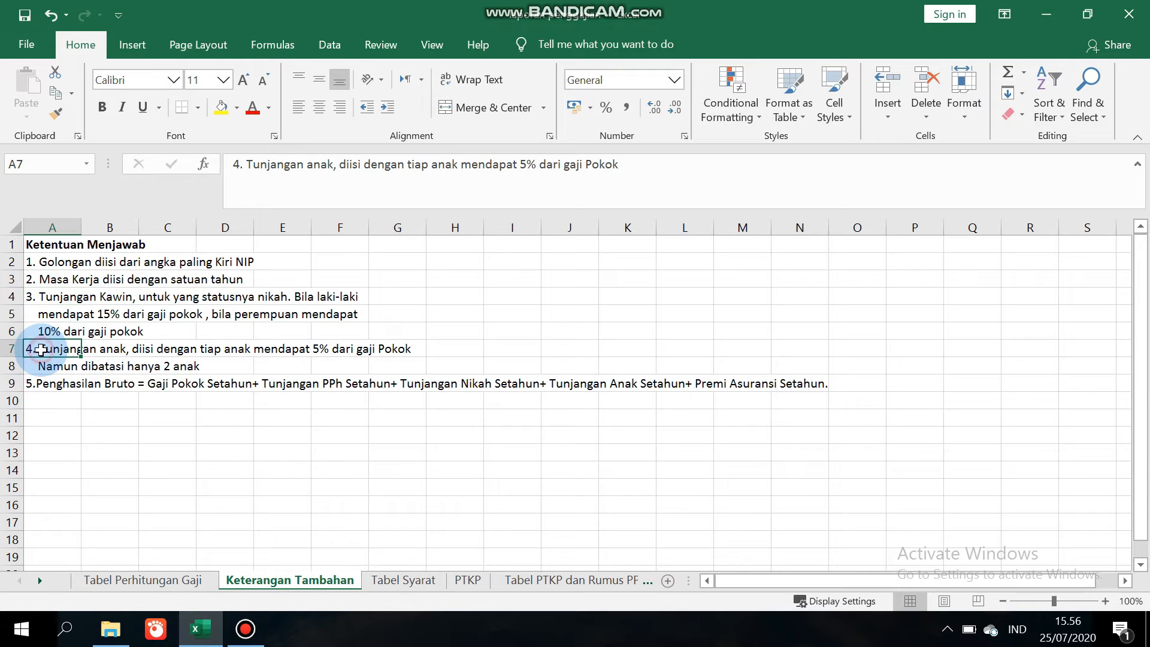
pyautogui.click(48, 388)
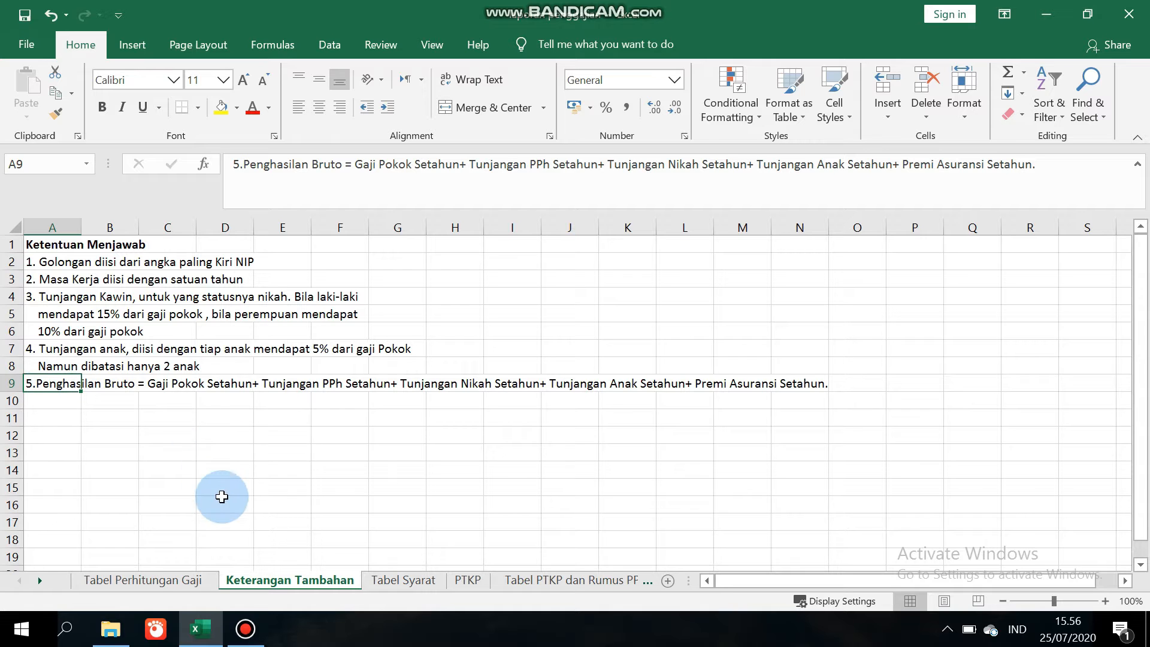
# On the Tabel Perhitungan Gaji sheet, enter =VALUE(LEFT(B$5;1)) in B12 to extract the Golongan from the NIP.
pyautogui.click(136, 584)
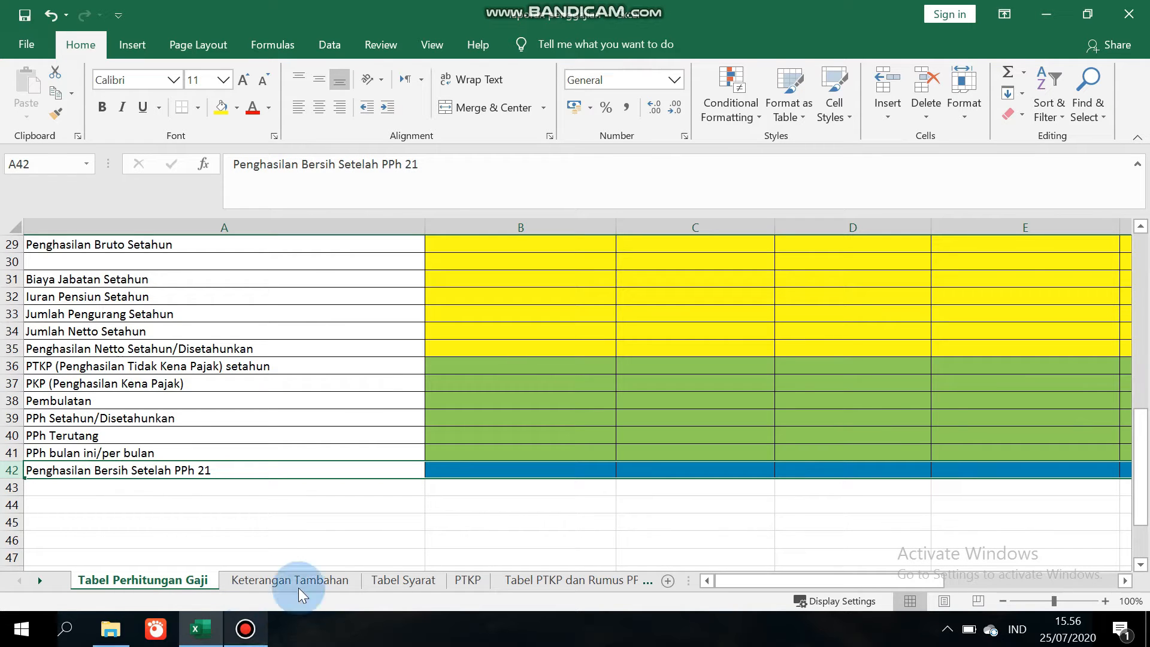
pyautogui.moveTo(1137, 432); pyautogui.dragTo(1140, 243)
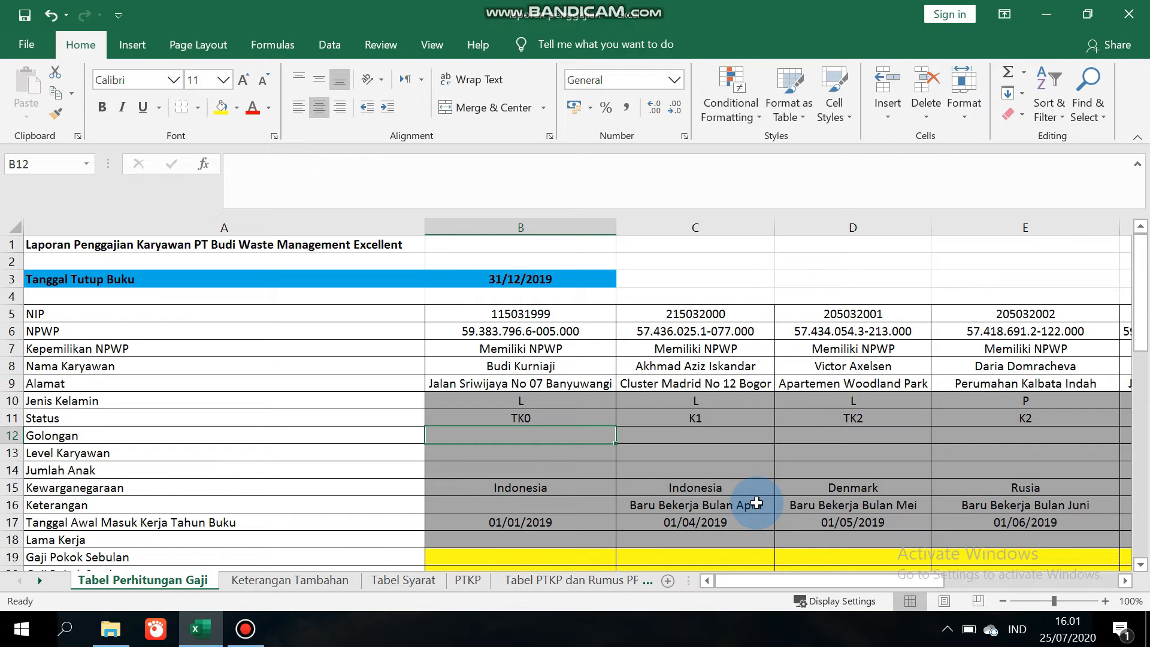
pyautogui.write('=v')
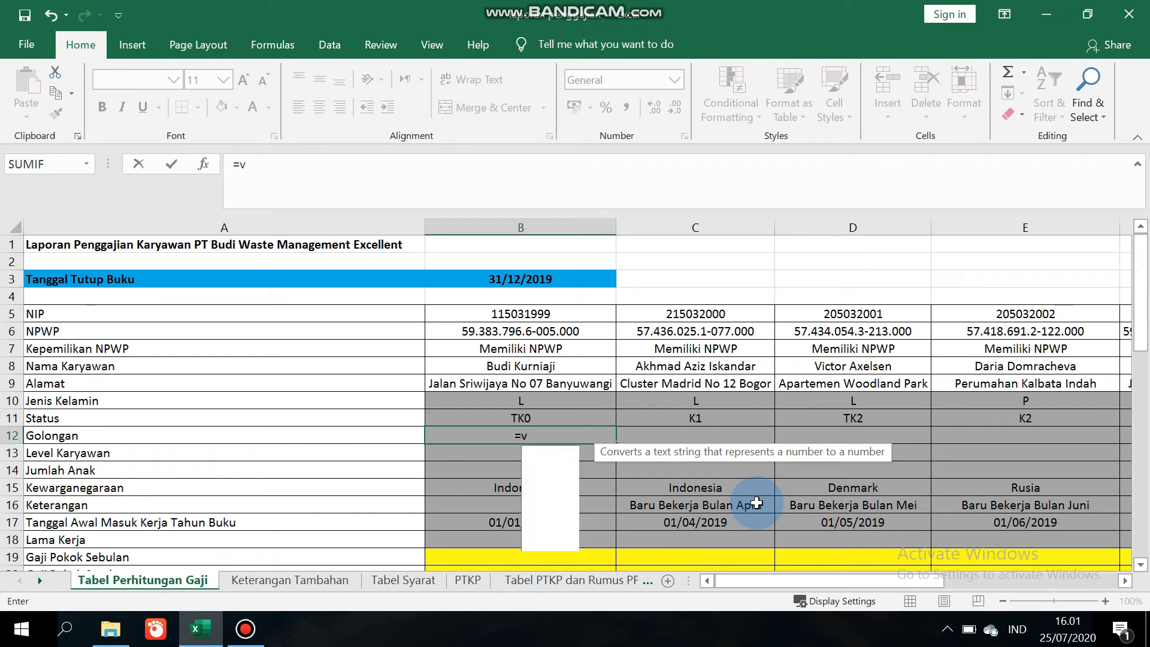
pyautogui.write('alu')
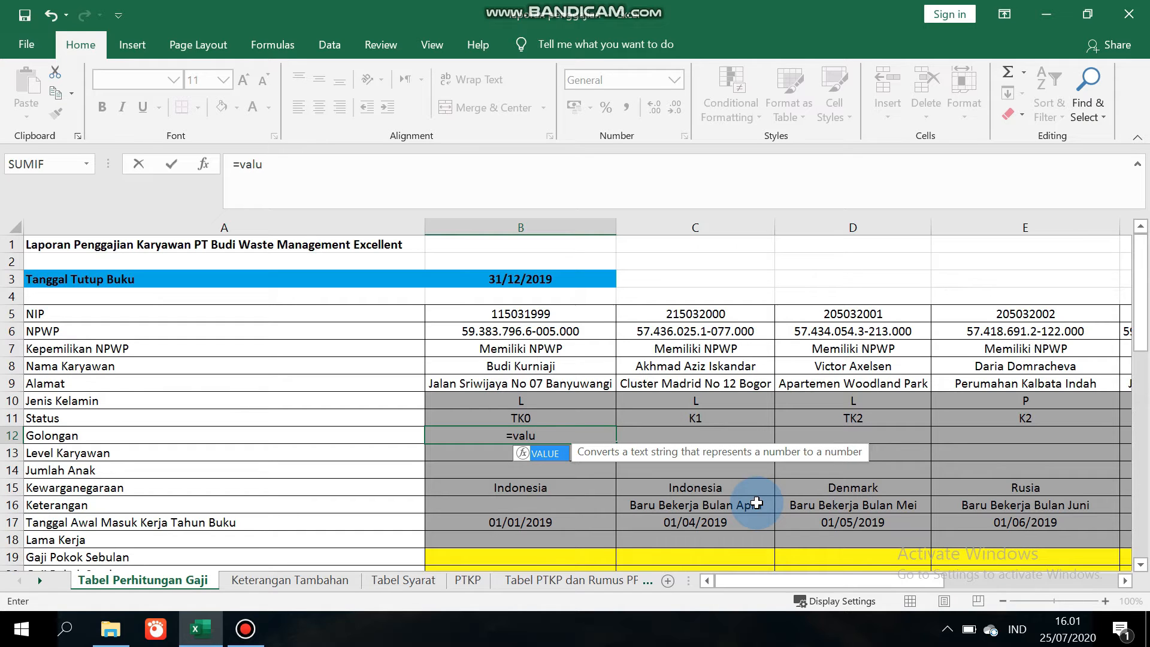
pyautogui.press('Tab')
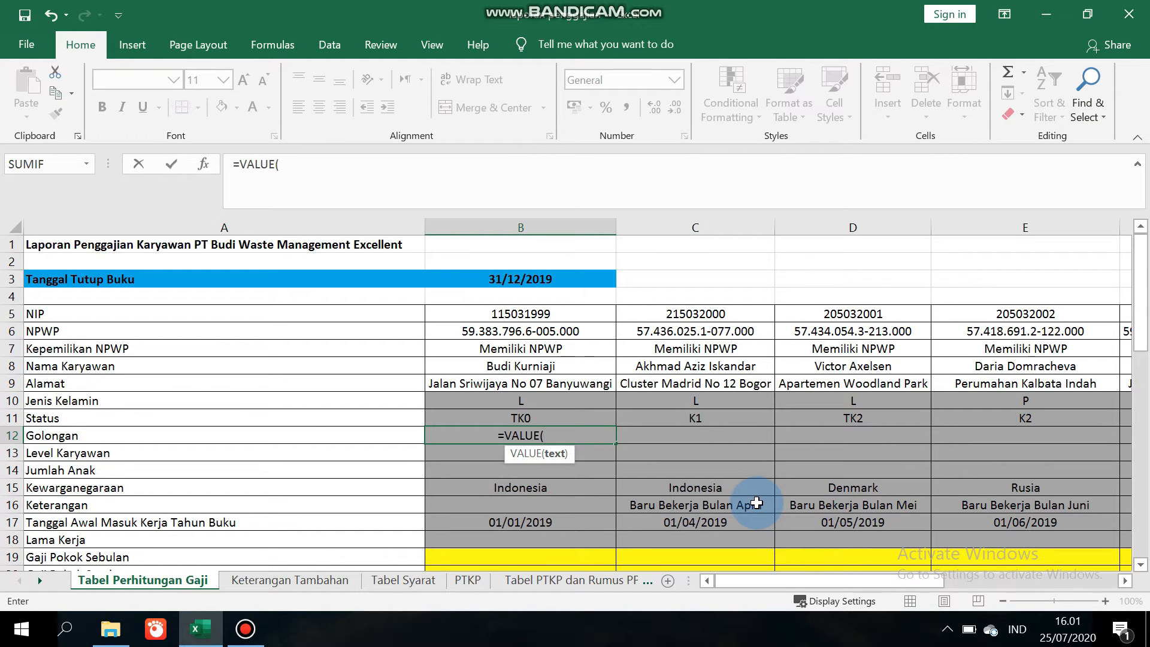
pyautogui.write('left')
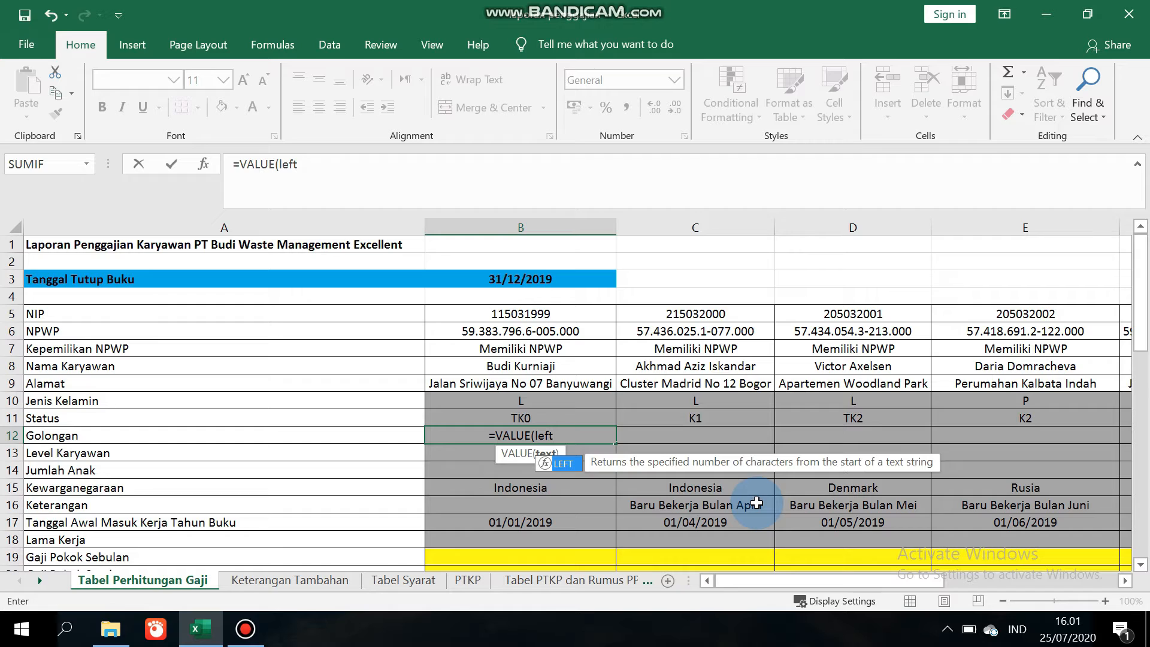
pyautogui.press('Tab')
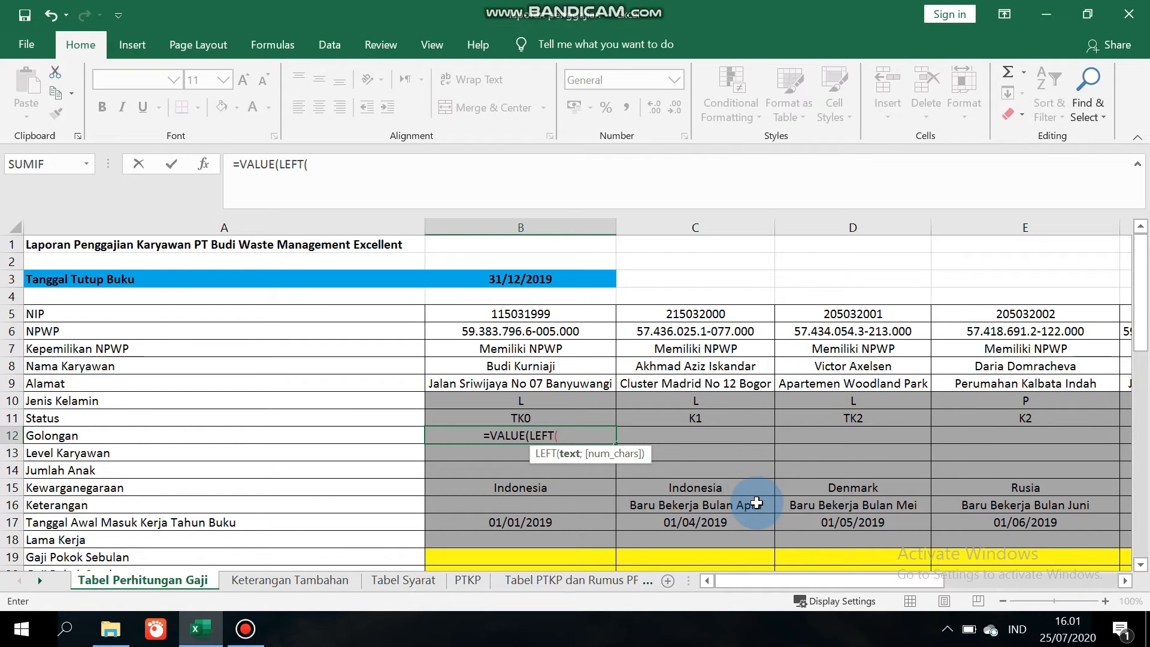
pyautogui.click(560, 316)
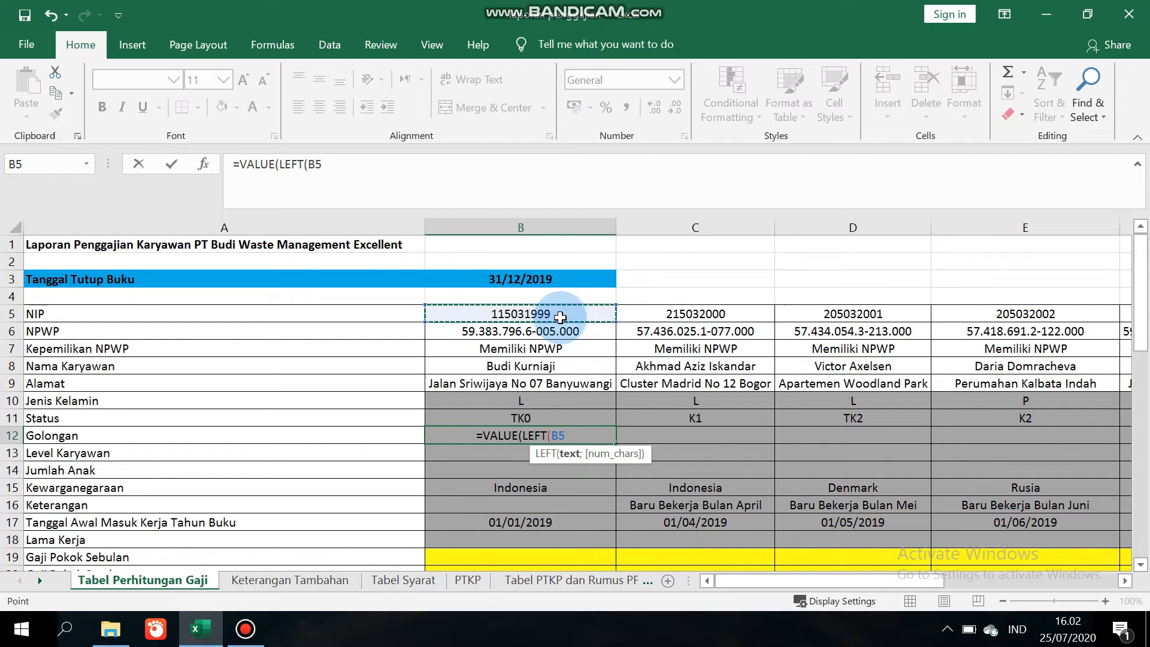
pyautogui.press('F4')
pyautogui.press('F4')
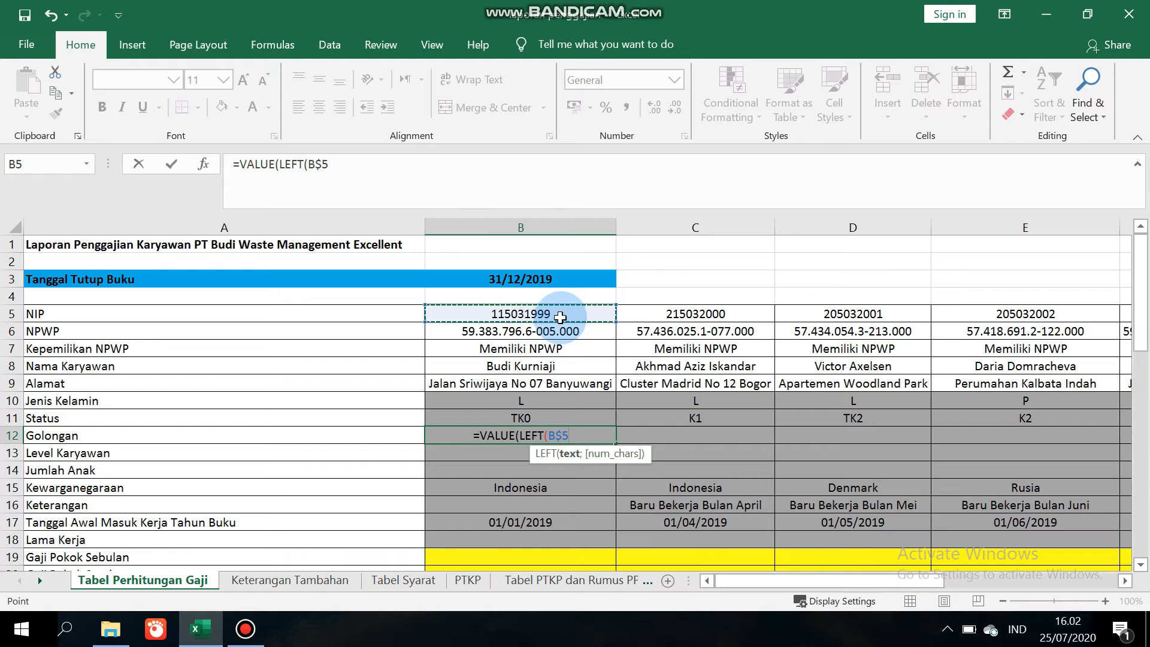
pyautogui.write(';')
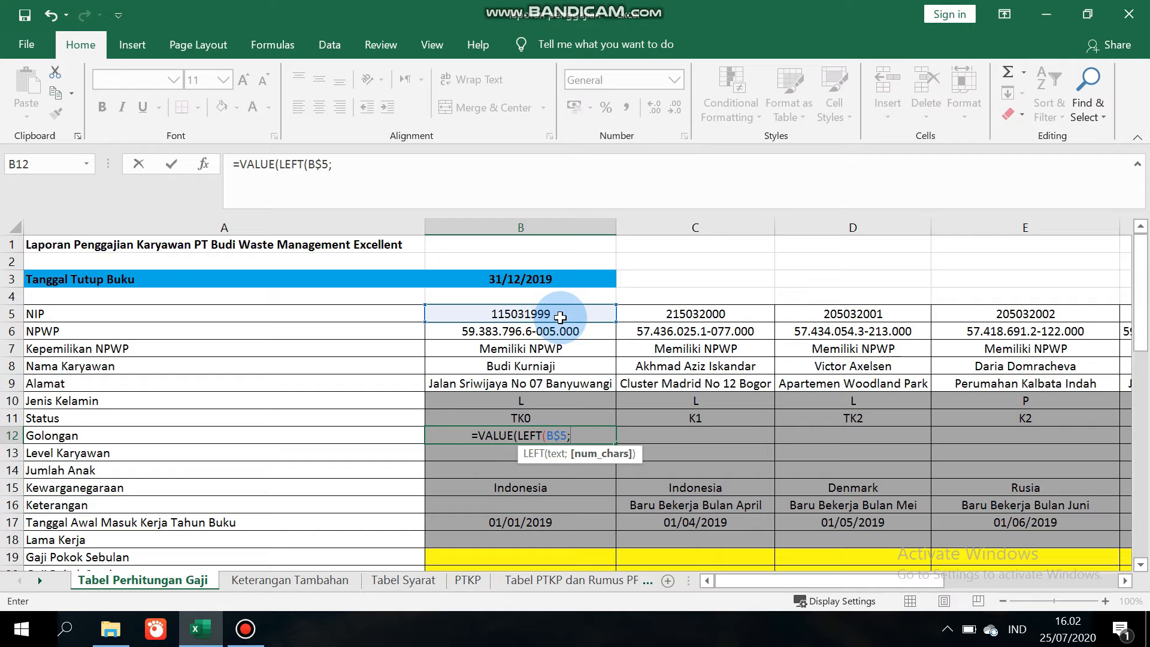
pyautogui.write('1')
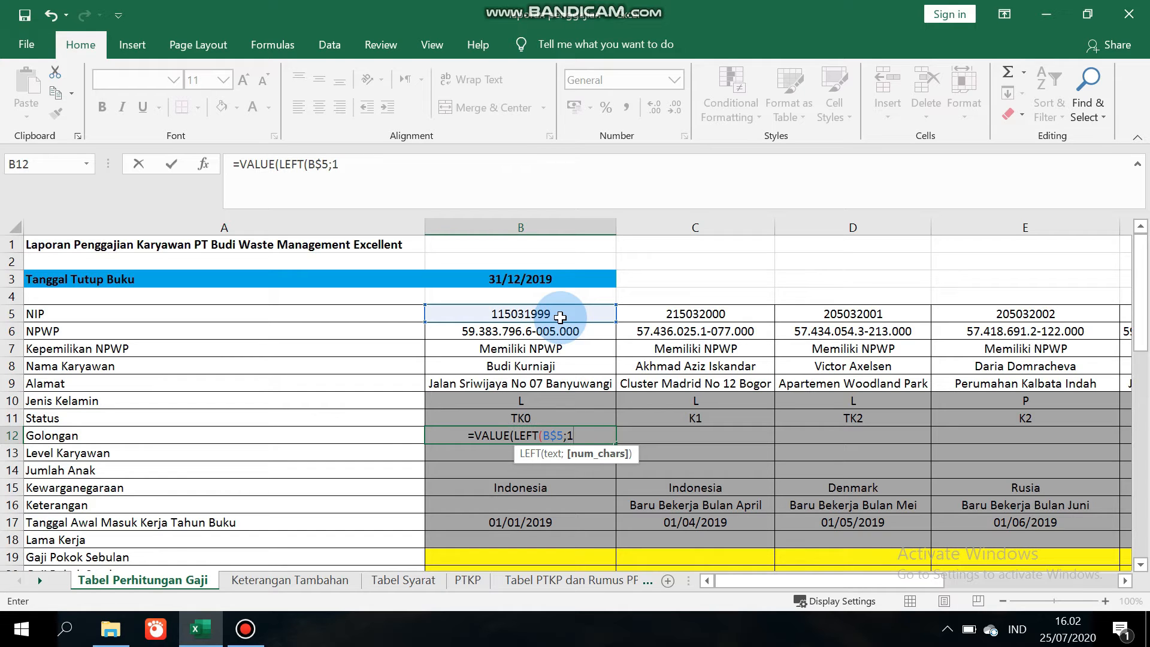
pyautogui.write(')')
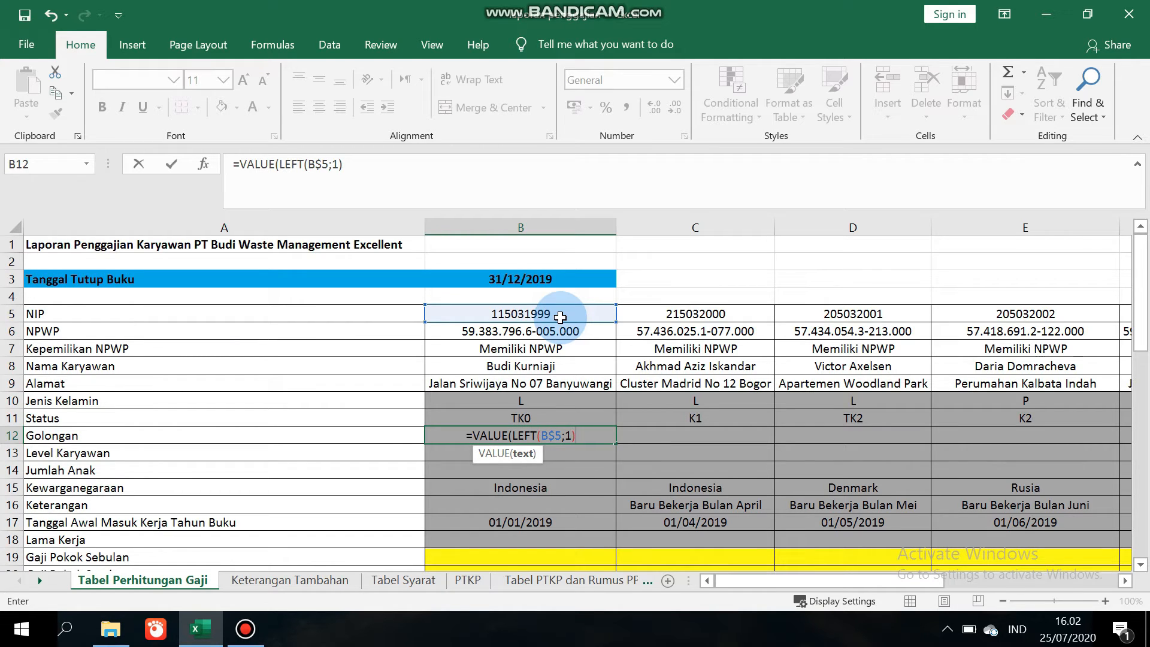
pyautogui.write(')')
pyautogui.press('Return')
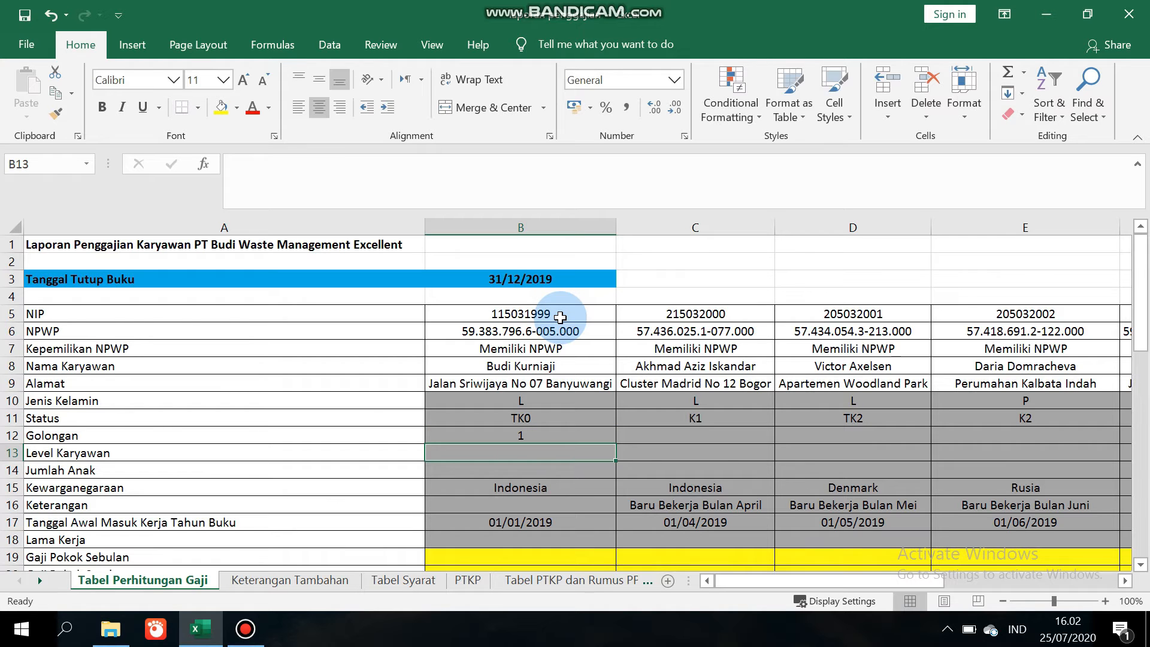
# Copy the Golongan formula from B12 across row 12 through L12 and check the filled cells.
pyautogui.press('Up')
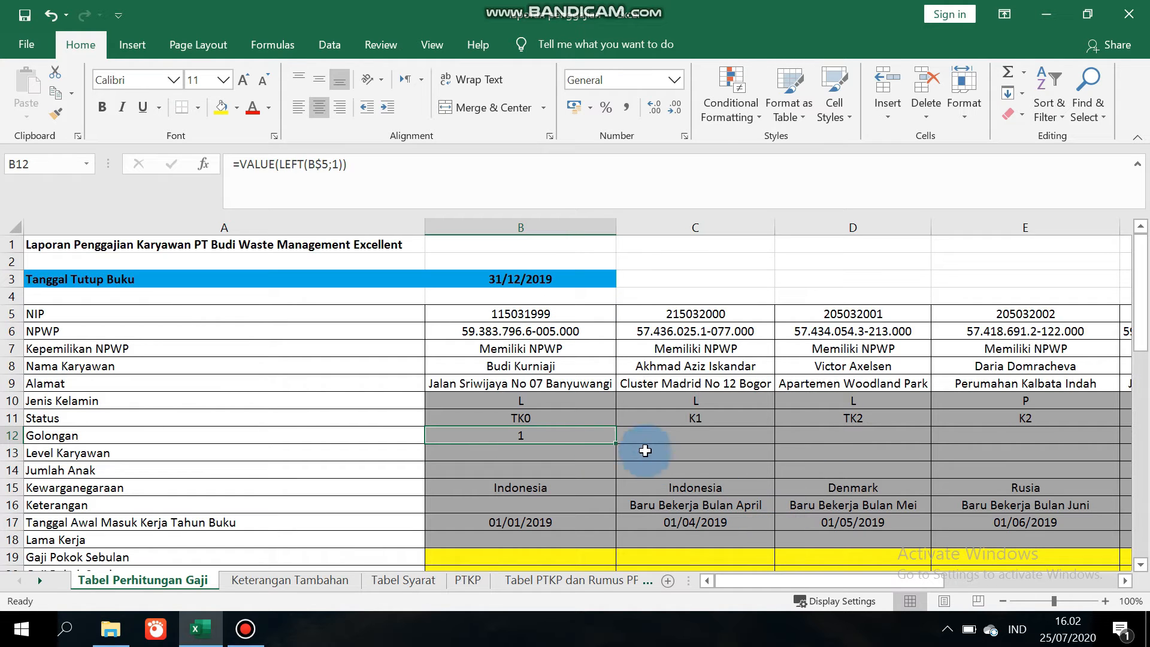
pyautogui.moveTo(617, 441); pyautogui.dragTo(1029, 431)
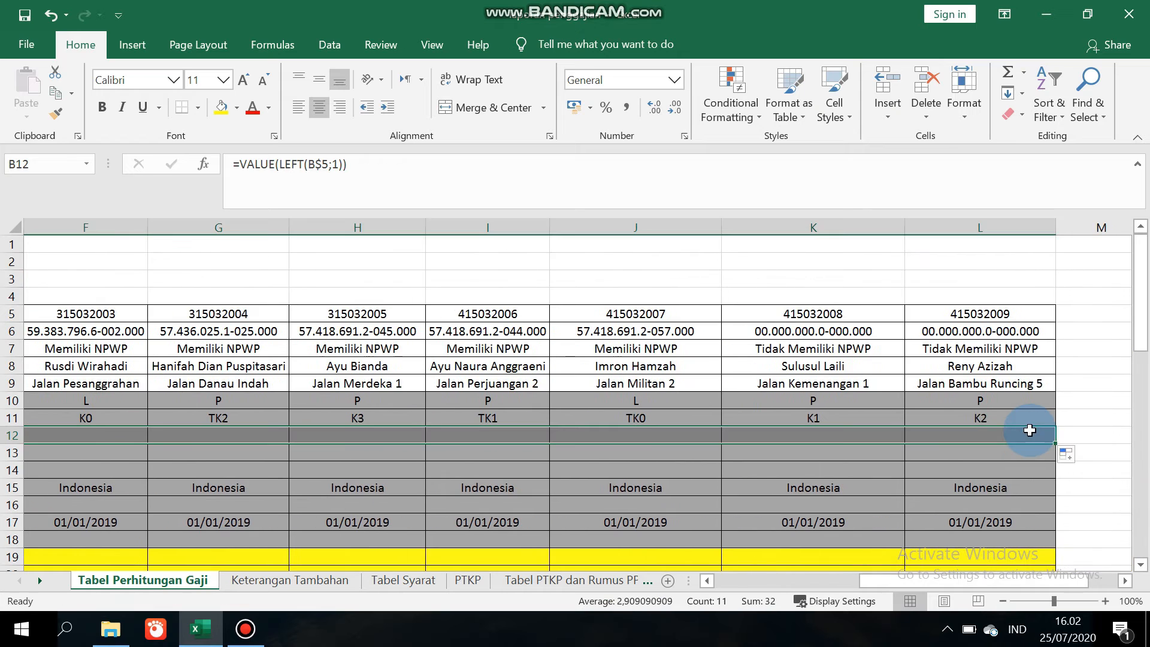
pyautogui.click(869, 429)
pyautogui.press('Left')
pyautogui.press('Left')
pyautogui.press('Left')
pyautogui.press('Left')
pyautogui.press('Left')
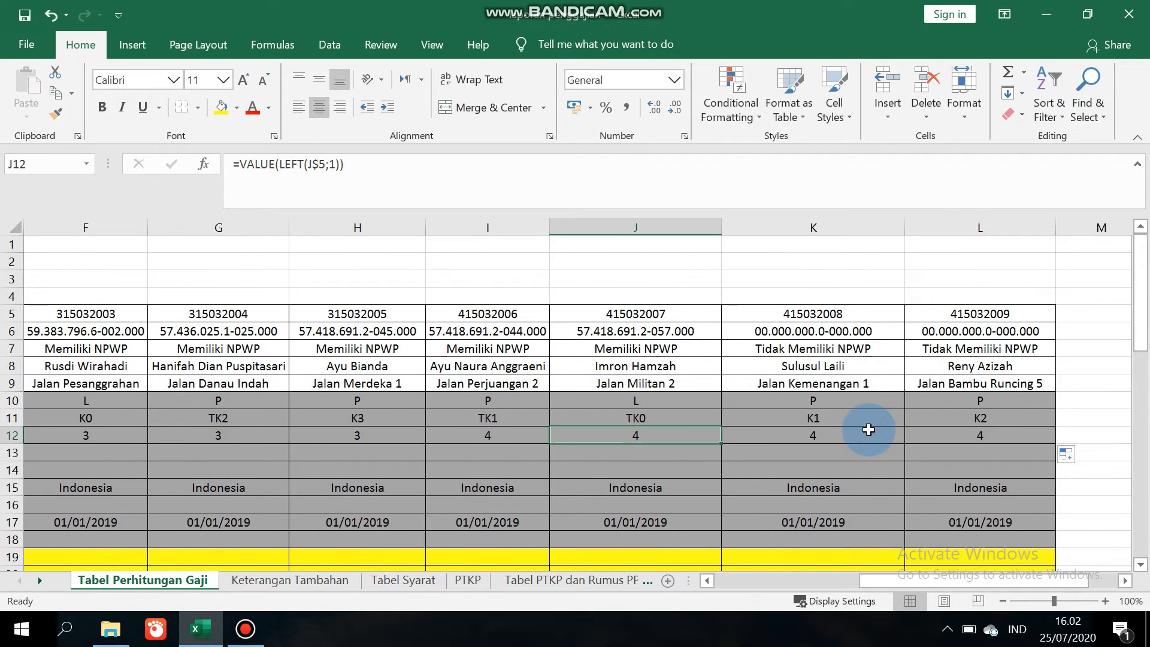
# Begin a VLOOKUP formula in the Level Karyawan cell B13 with the Golongan cell B$12 as the lookup value.
pyautogui.press('Home')
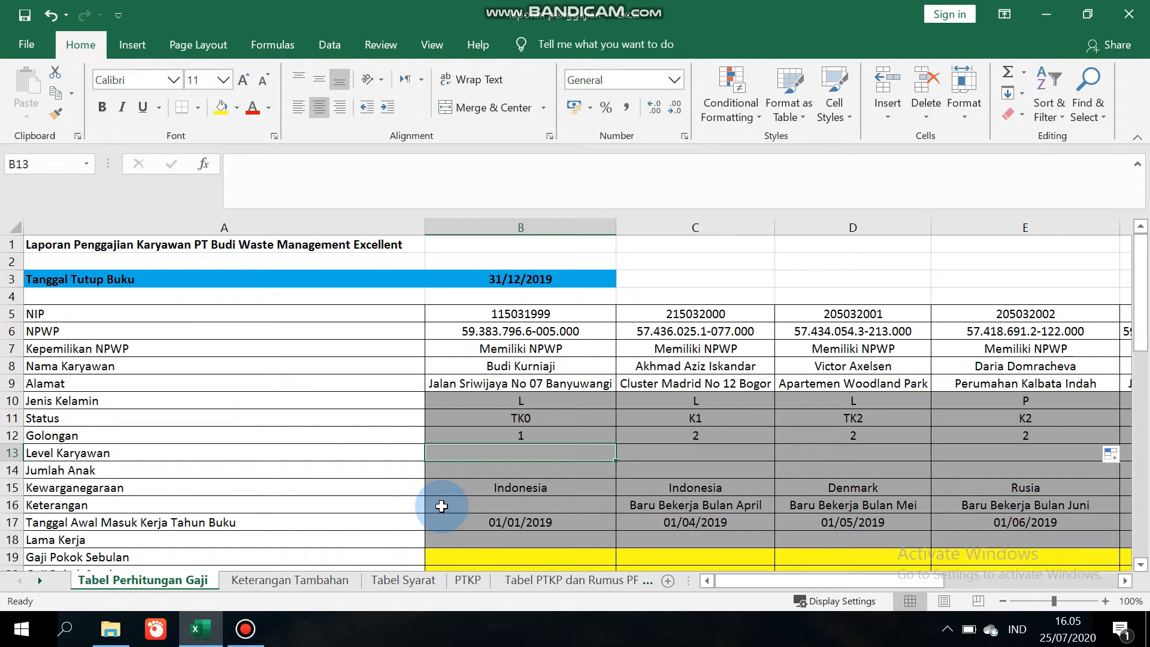
pyautogui.write('=')
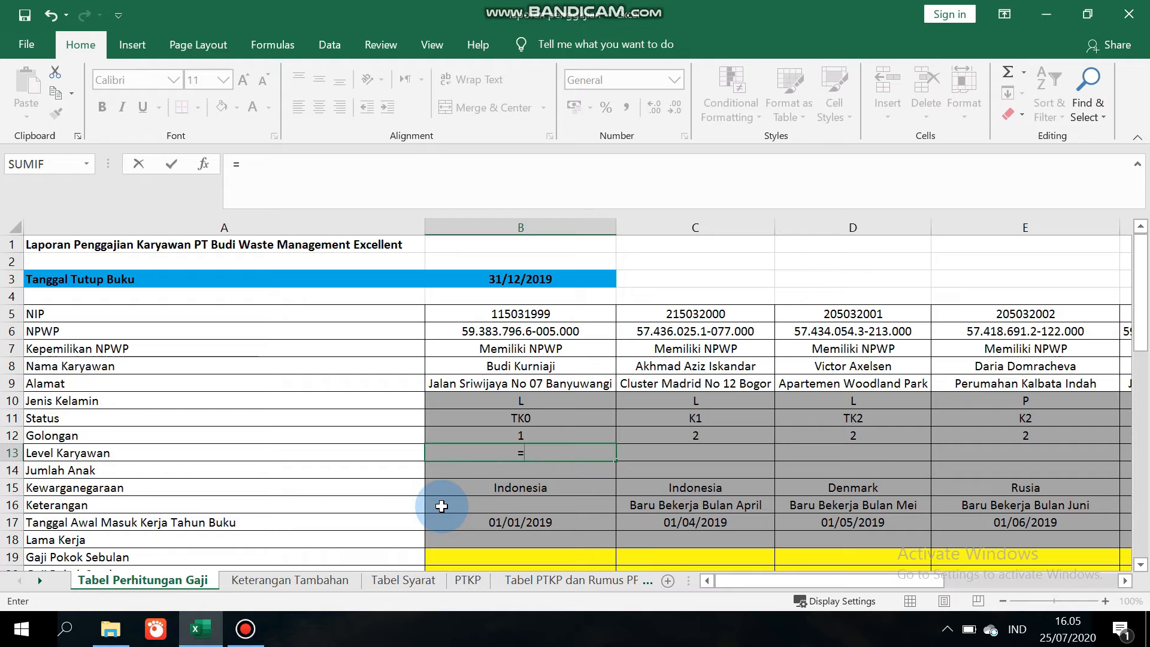
pyautogui.write('vlo')
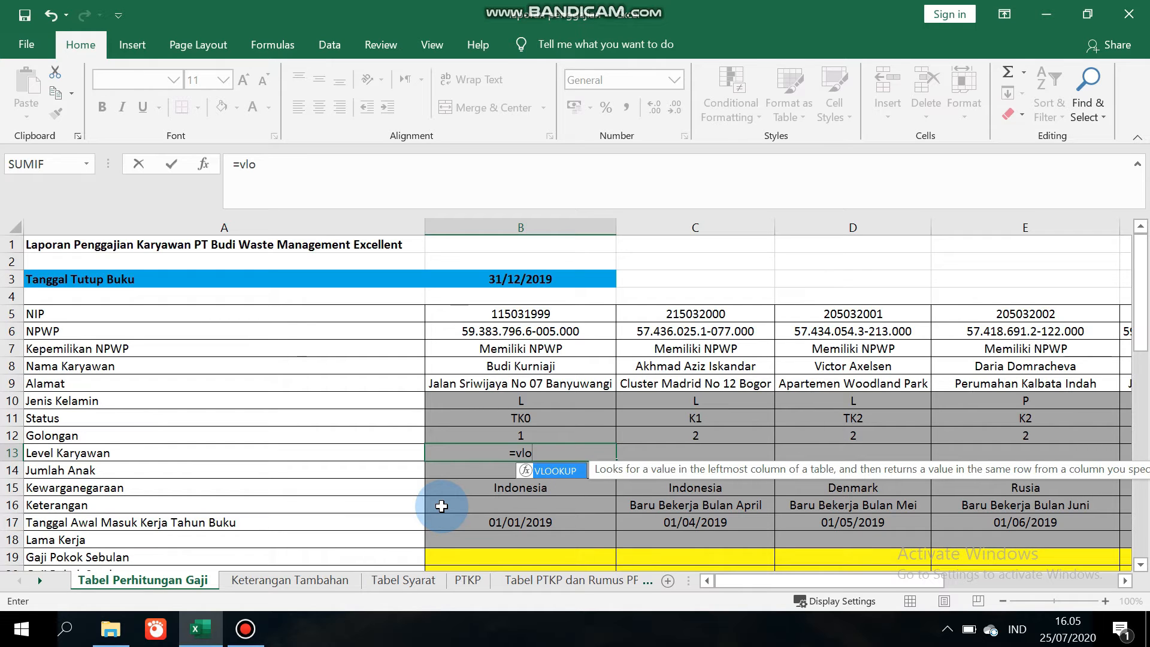
pyautogui.press('Tab')
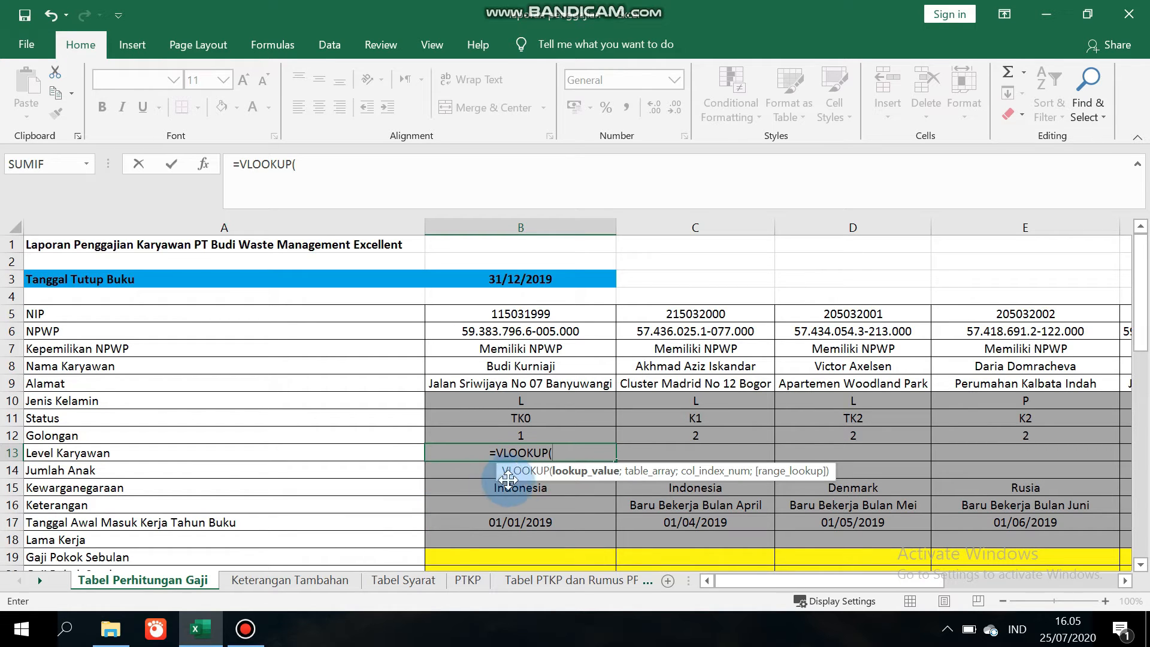
pyautogui.click(470, 435)
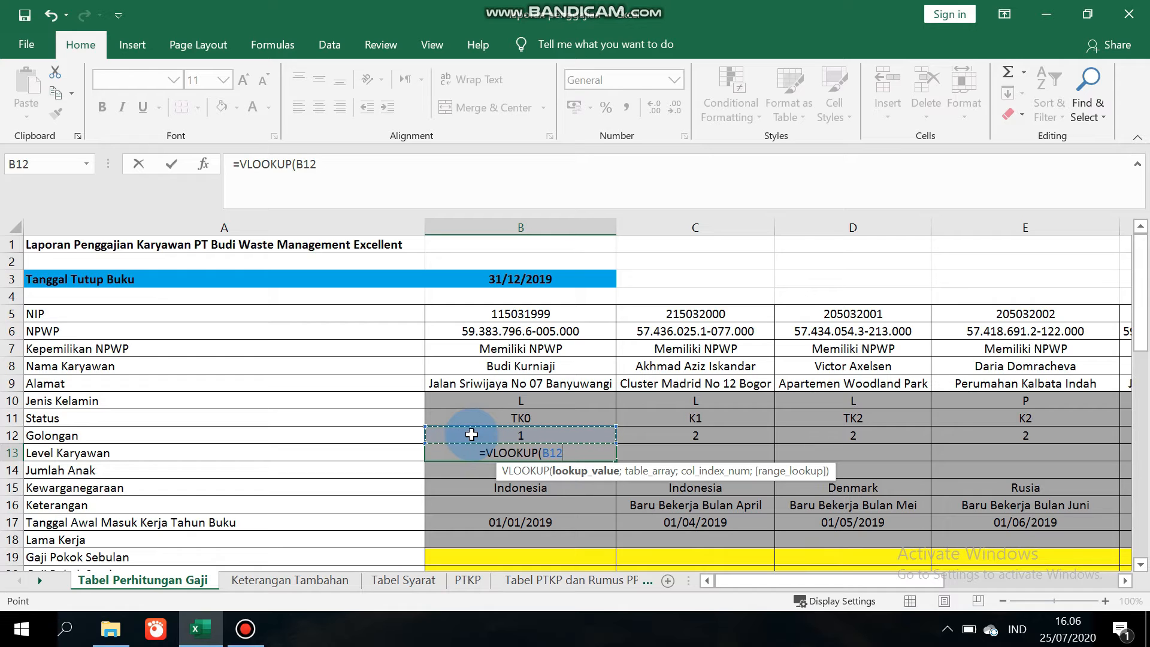
pyautogui.press('F4')
pyautogui.press('F4')
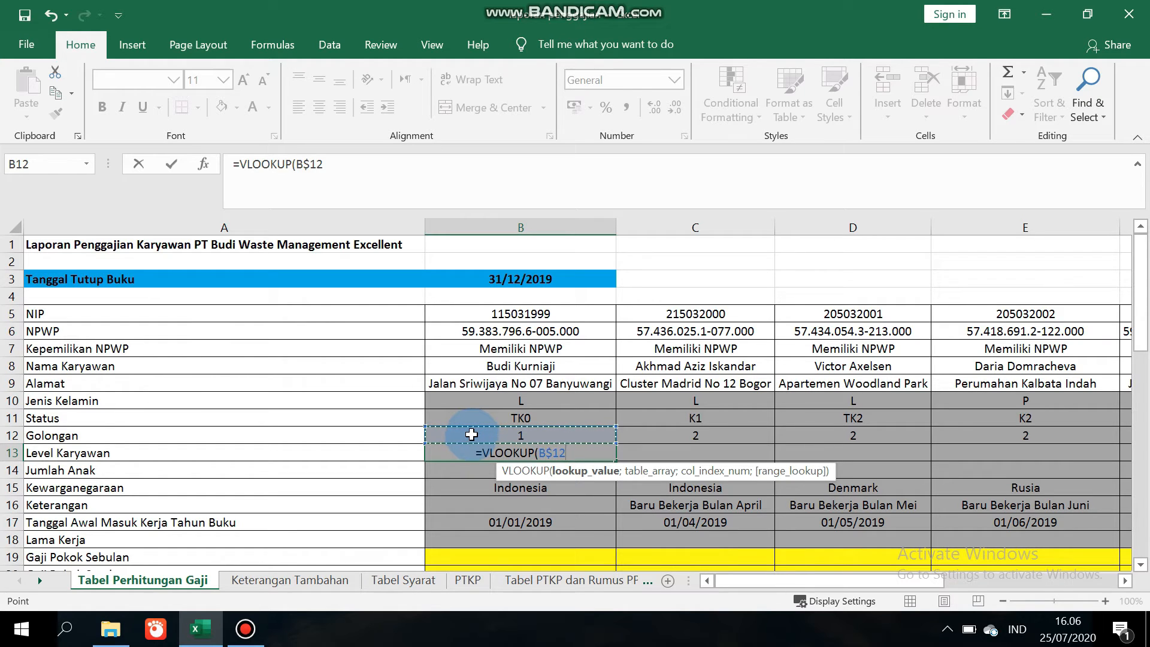
pyautogui.write(';')
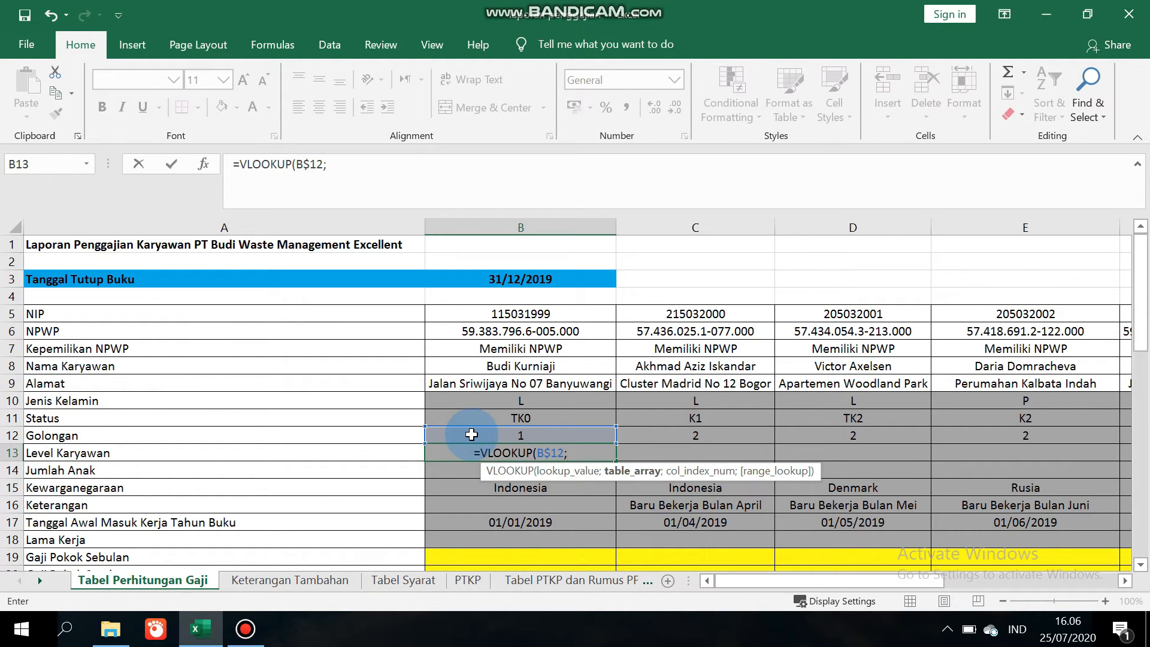
# Complete the VLOOKUP with table range 'Tabel Syarat'!$A$2:$F$5, column index 2 and exact match FALSE.
pyautogui.click(429, 584)
pyautogui.click(66, 261)
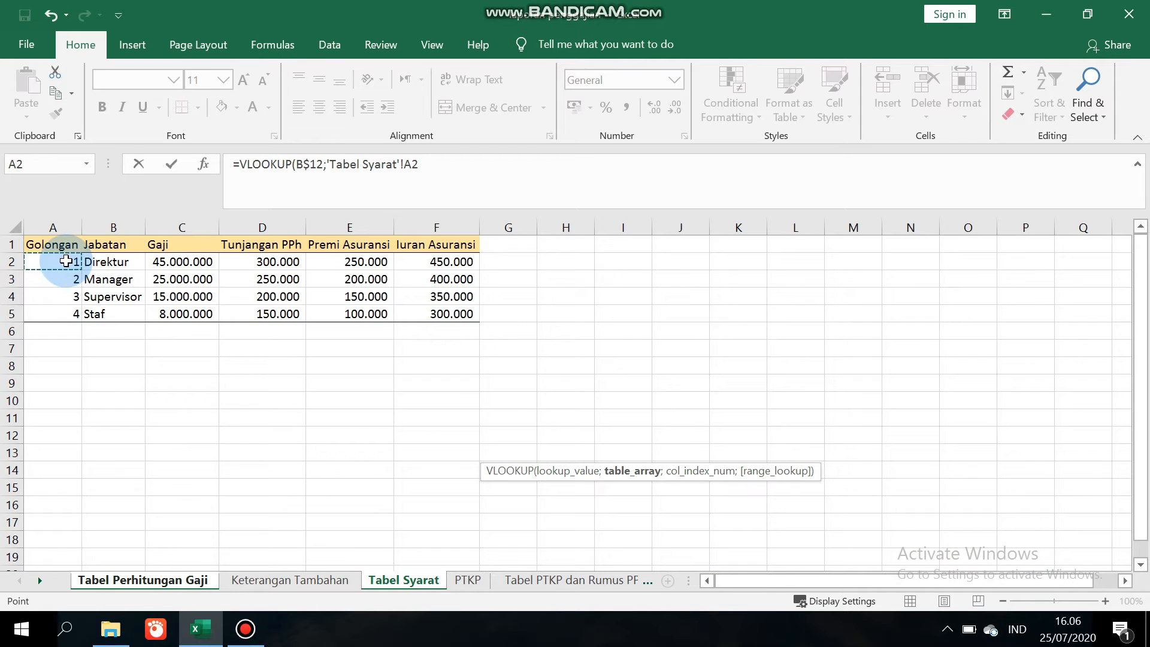
pyautogui.moveTo(66, 262); pyautogui.dragTo(405, 313)
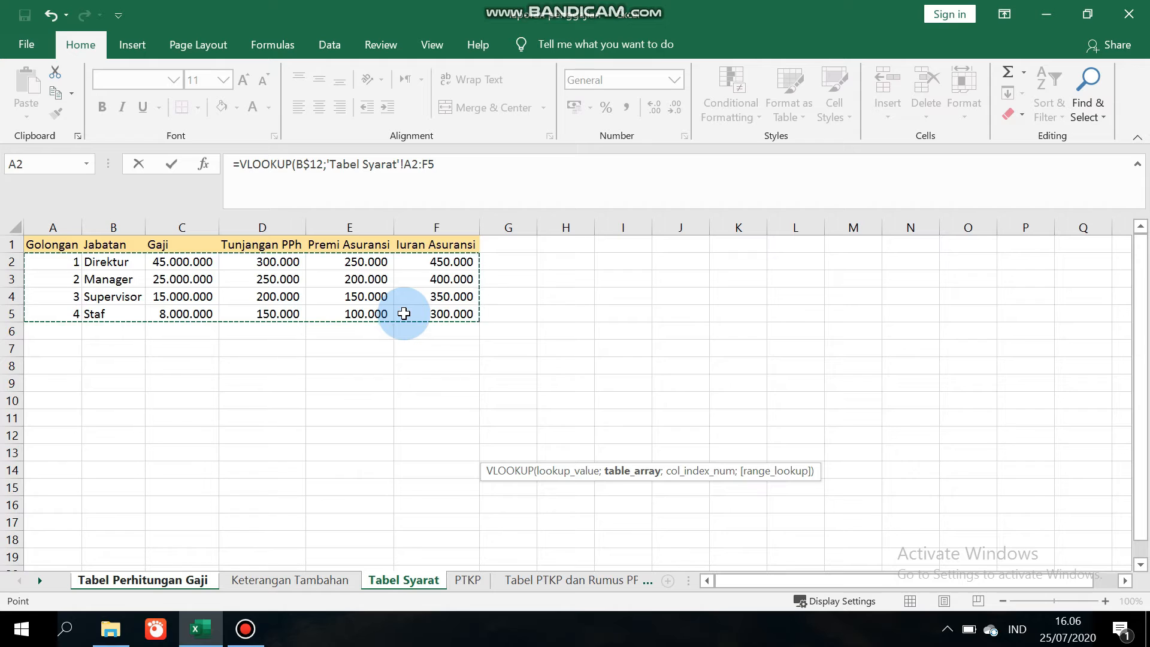
pyautogui.press('F4')
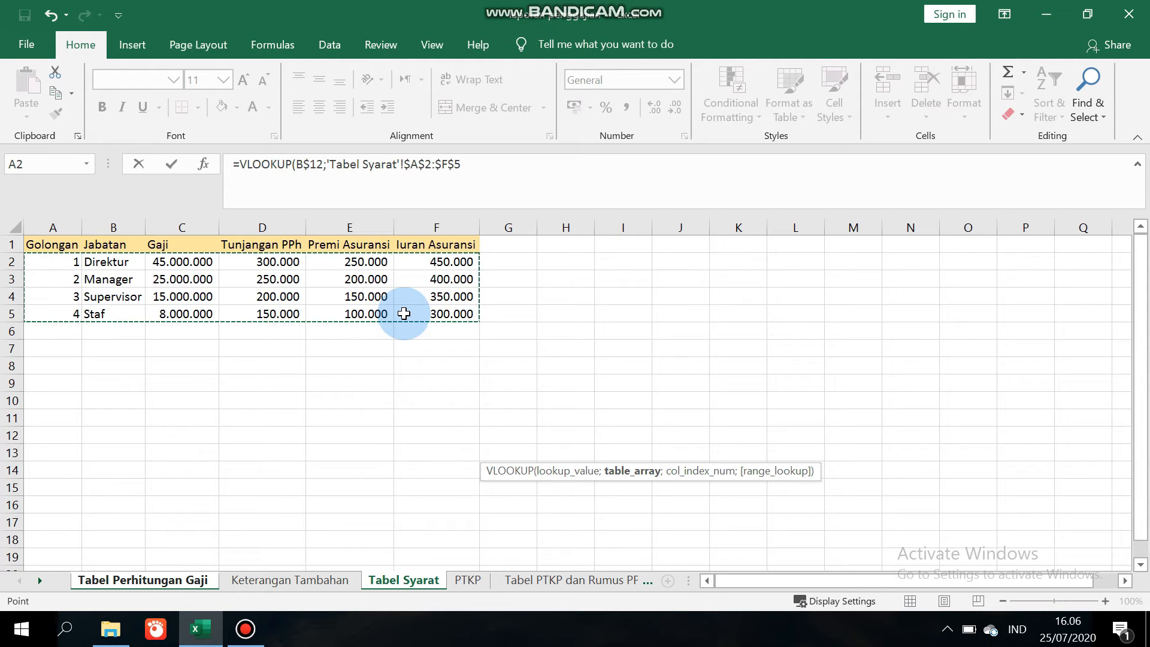
pyautogui.write(';')
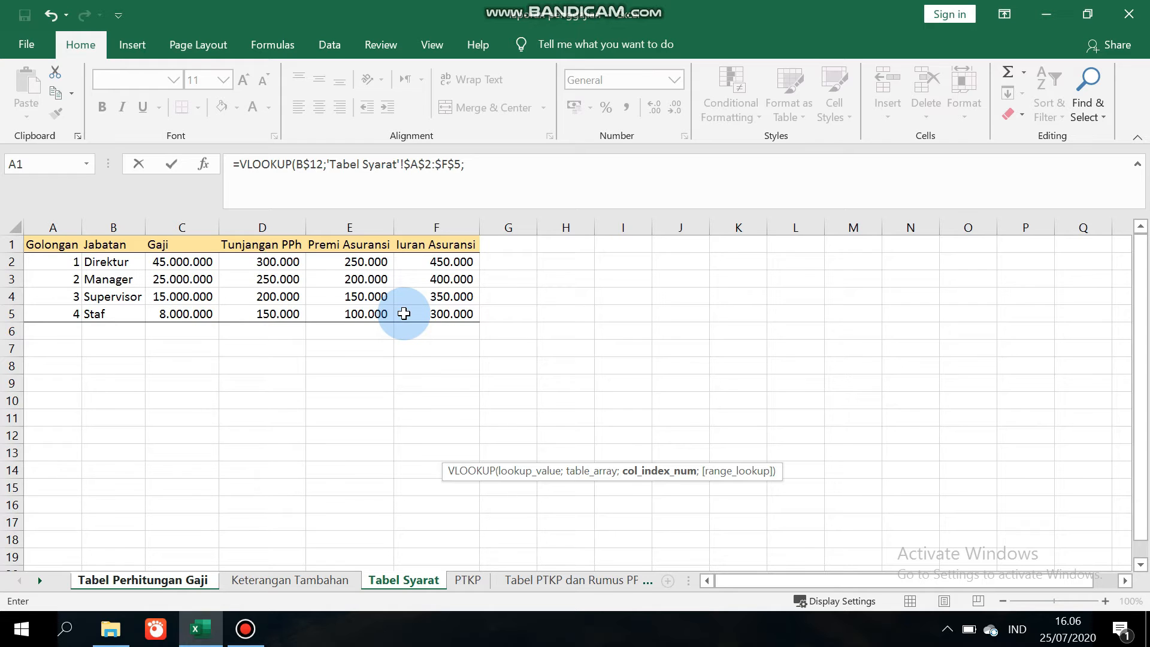
pyautogui.write('2;')
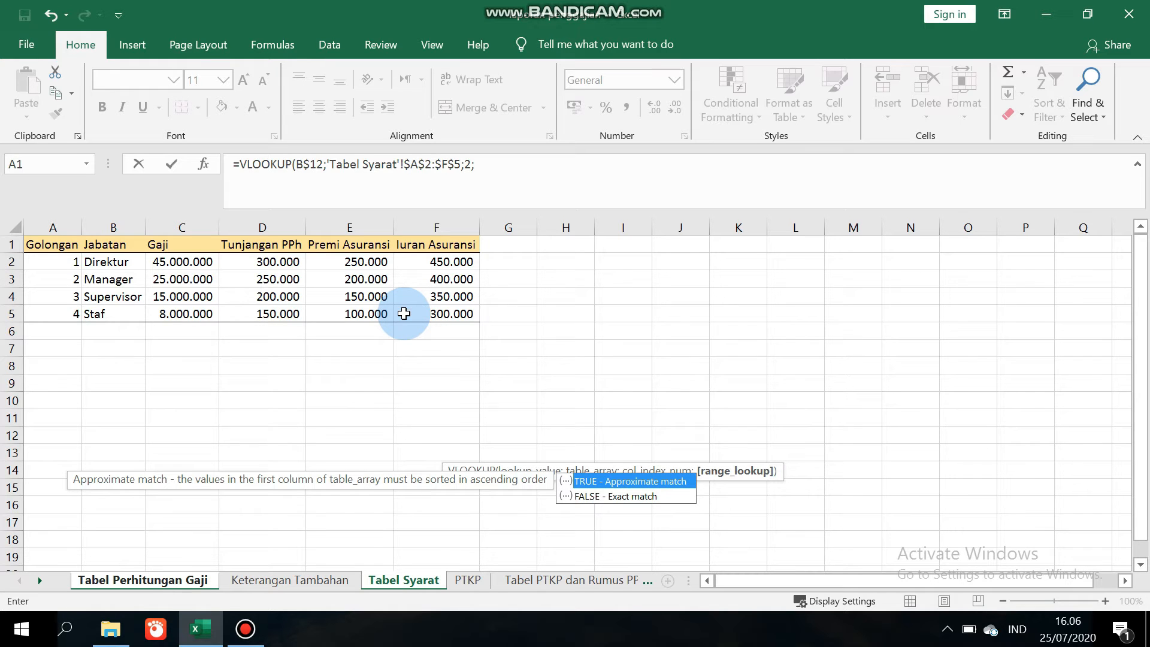
pyautogui.press('Down')
pyautogui.press('Tab')
pyautogui.press('Return')
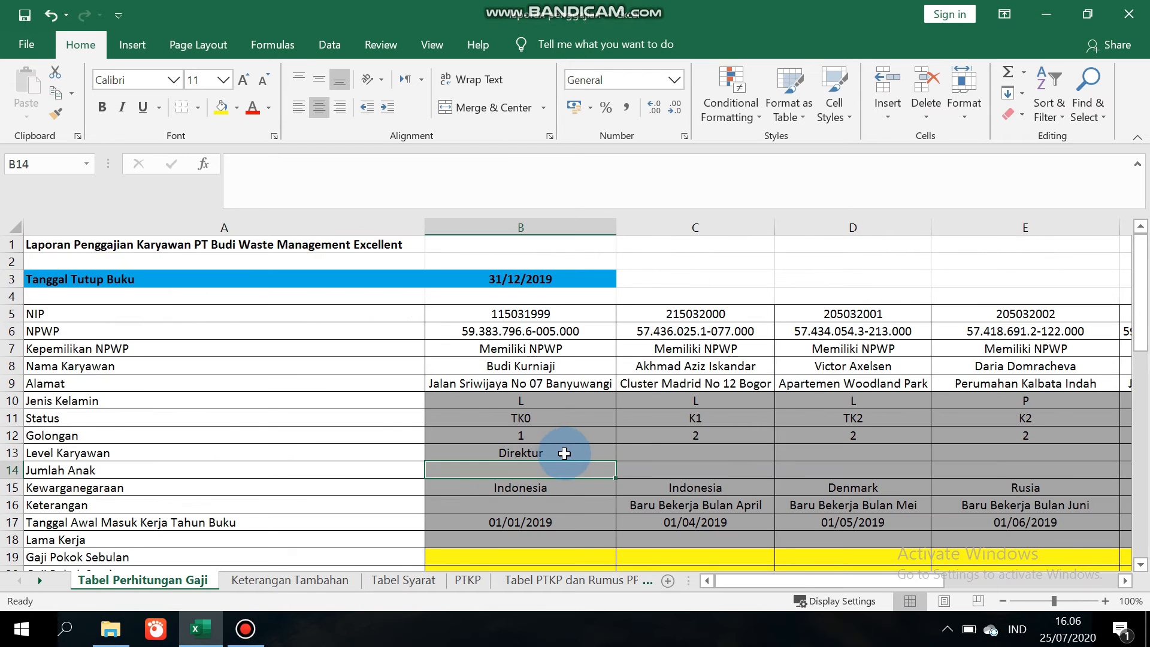
# Copy the Level Karyawan formula from B13 across row 13 through L13 and check the filled cells.
pyautogui.click(586, 452)
pyautogui.moveTo(619, 462); pyautogui.dragTo(1036, 465)
pyautogui.click(985, 457)
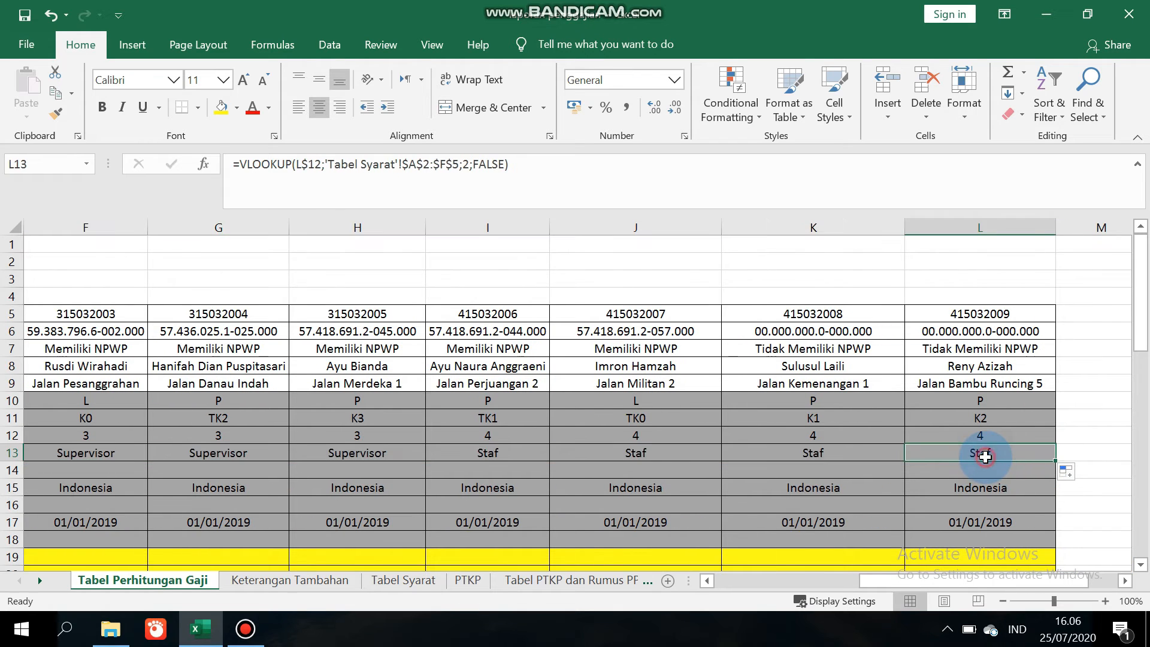
pyautogui.press('Left')
pyautogui.press('Left')
pyautogui.press('Left')
pyautogui.press('Left')
pyautogui.press('Left')
pyautogui.press('Left')
pyautogui.press('Left')
pyautogui.press('Left')
pyautogui.press('Left')
pyautogui.press('Left')
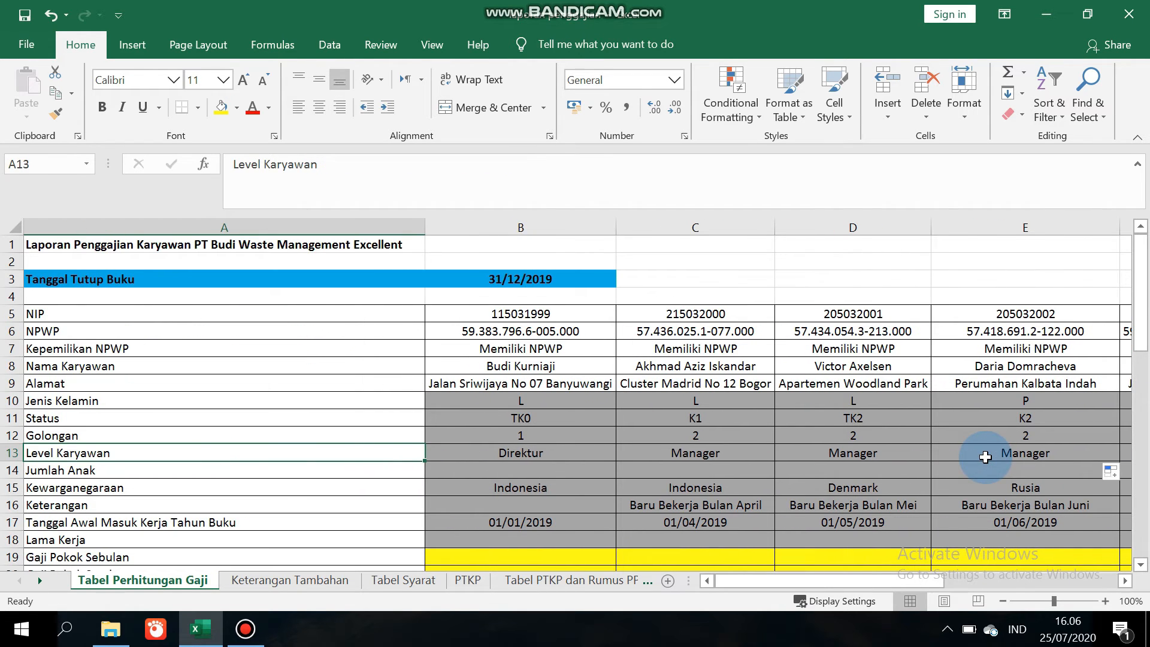
# Enter =VALUE(RIGHT(B$11;1)) in B14 to extract Jumlah Anak from the Status code.
pyautogui.press('Down')
pyautogui.press('Right')
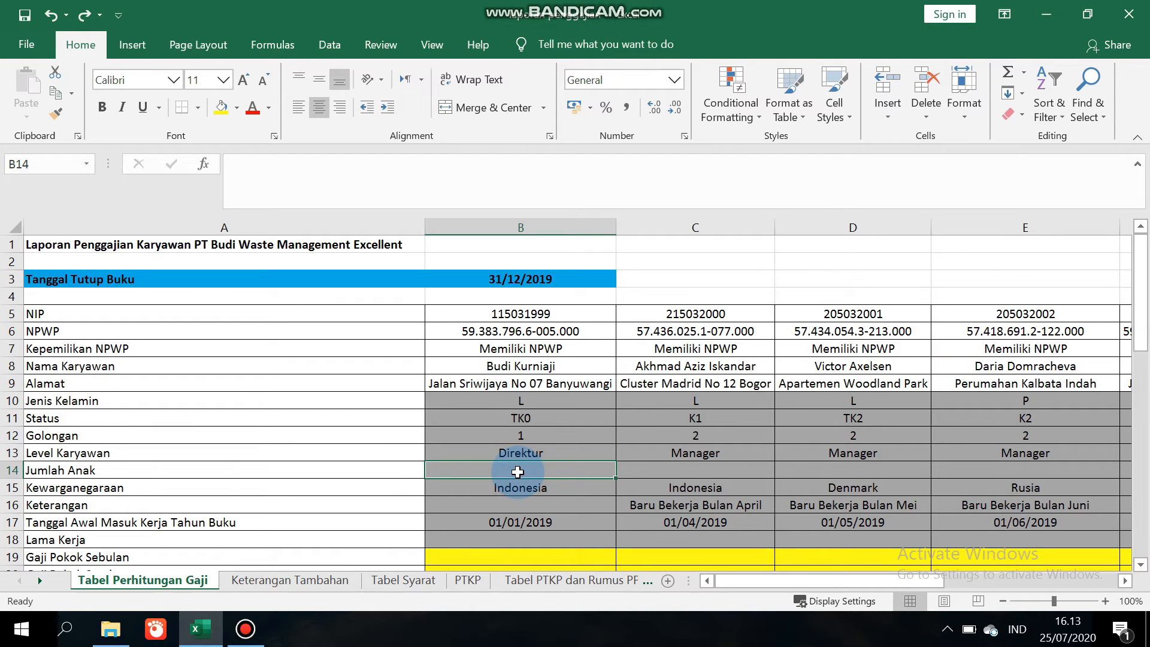
pyautogui.write('=')
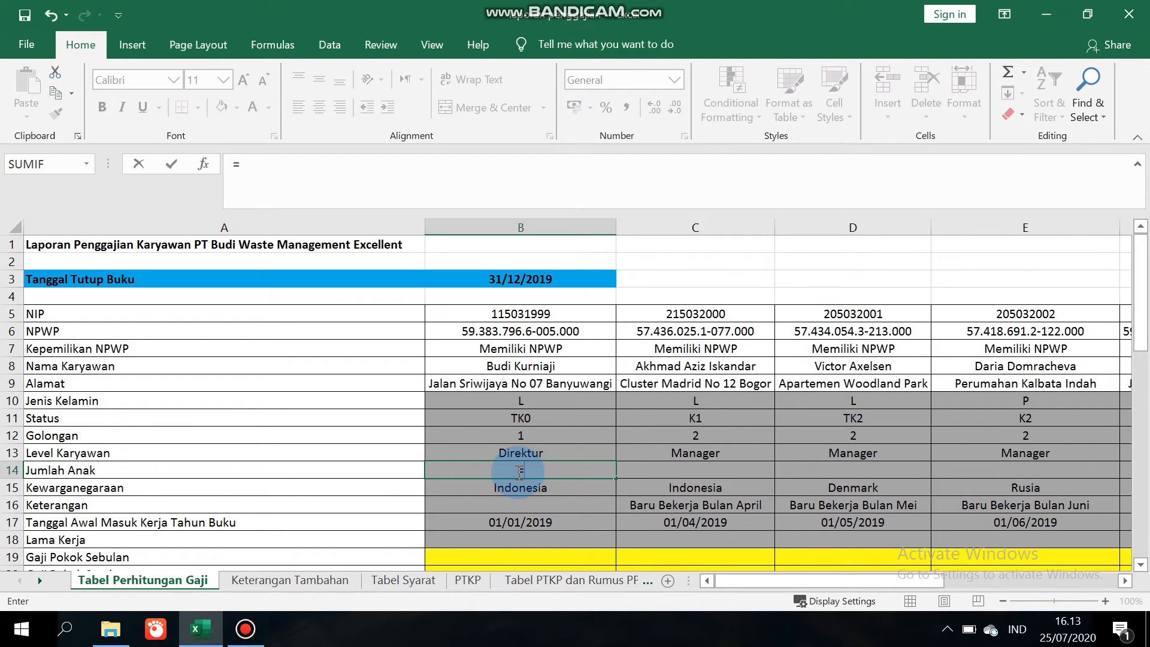
pyautogui.write('va')
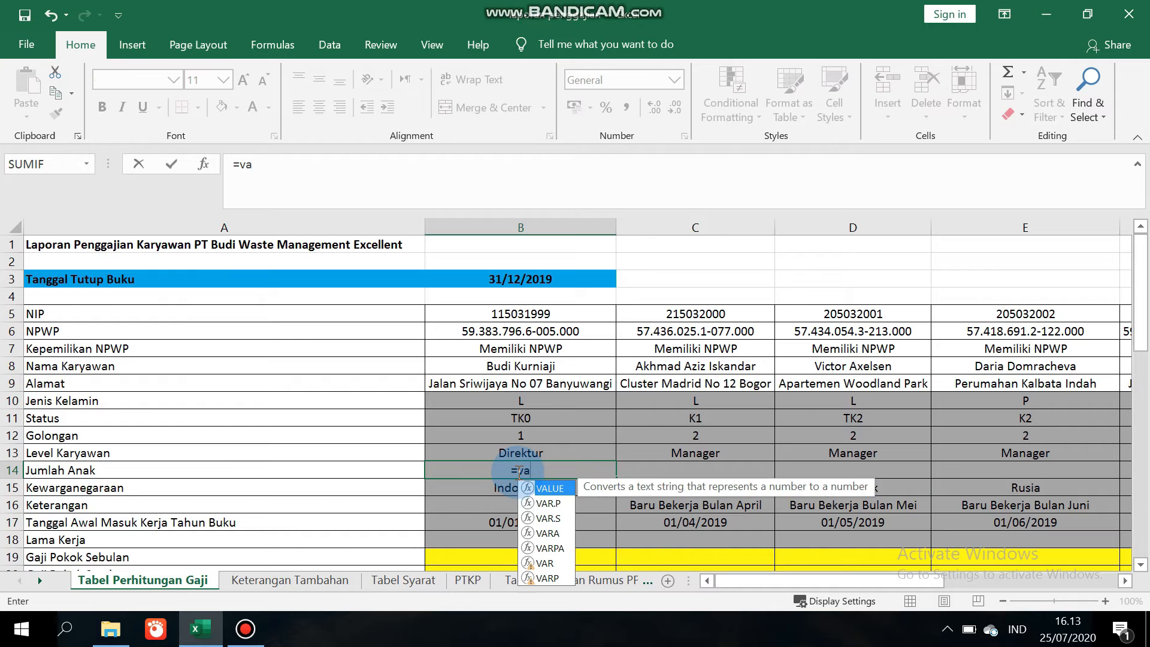
pyautogui.write('lu')
pyautogui.press('Tab')
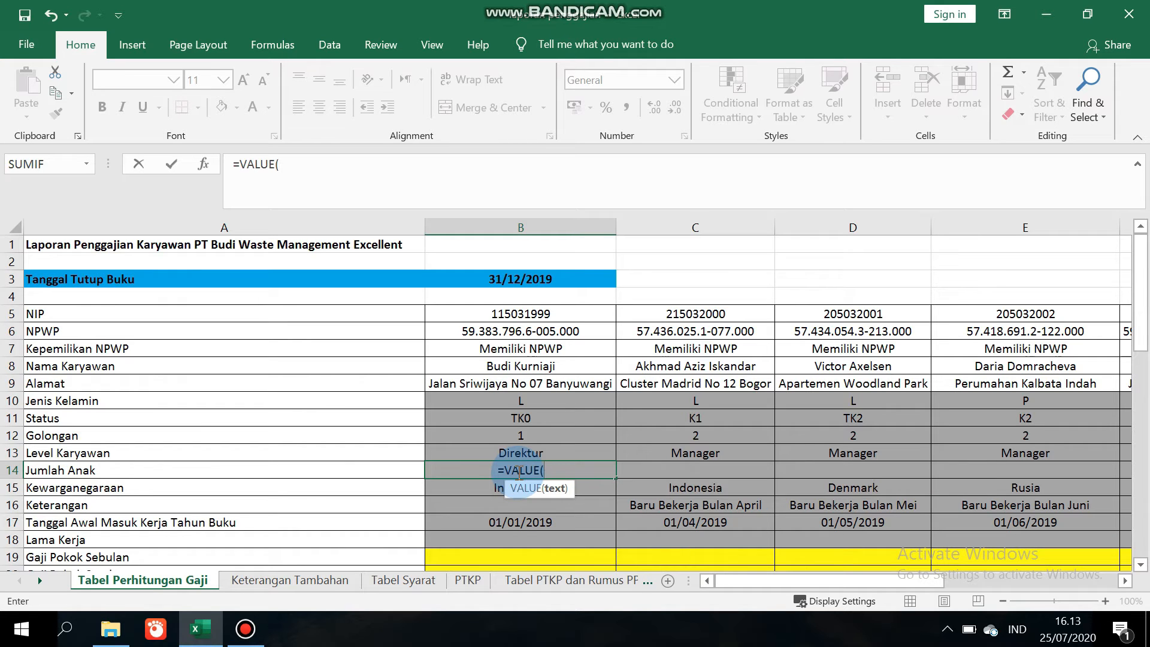
pyautogui.write('r')
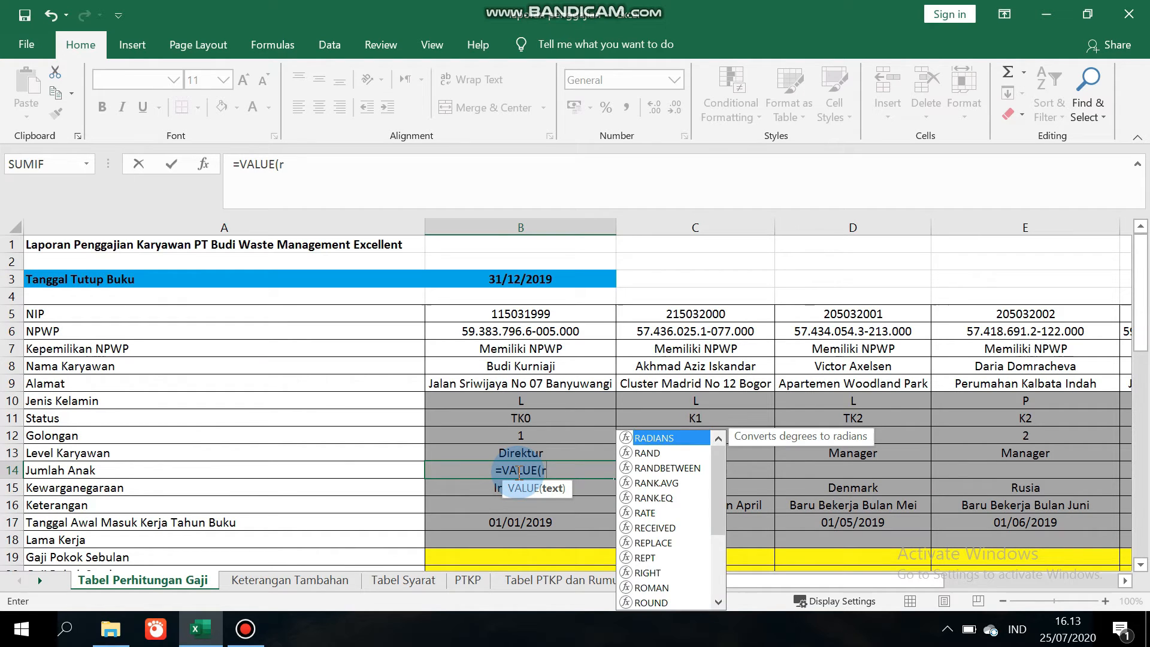
pyautogui.write('ight')
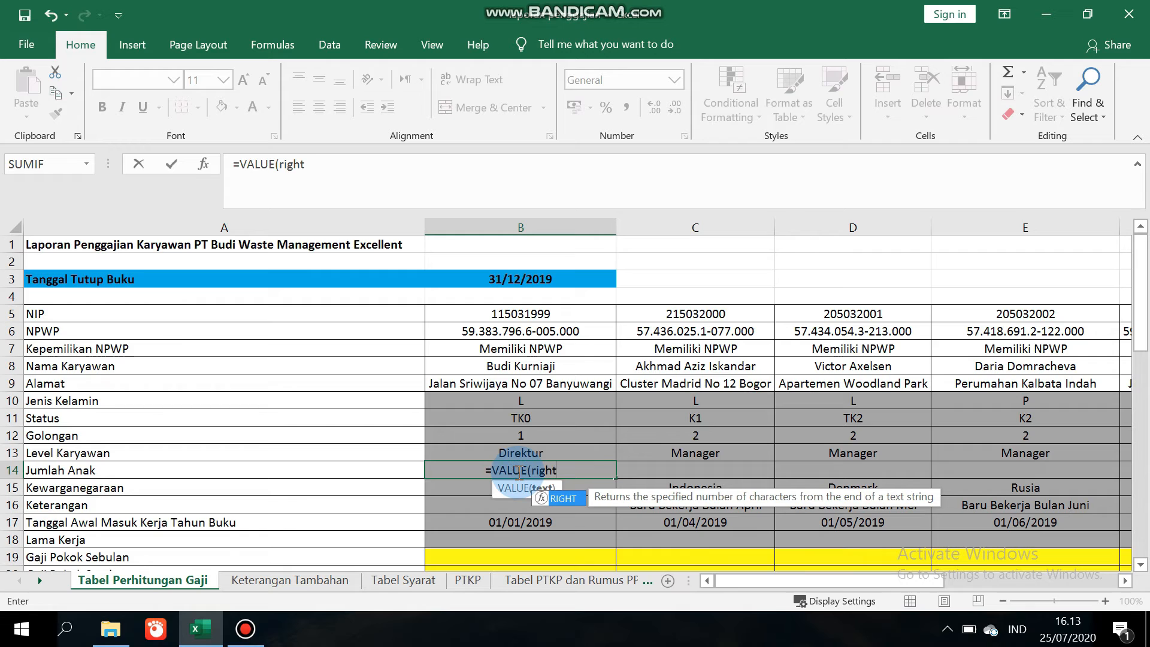
pyautogui.press('Tab')
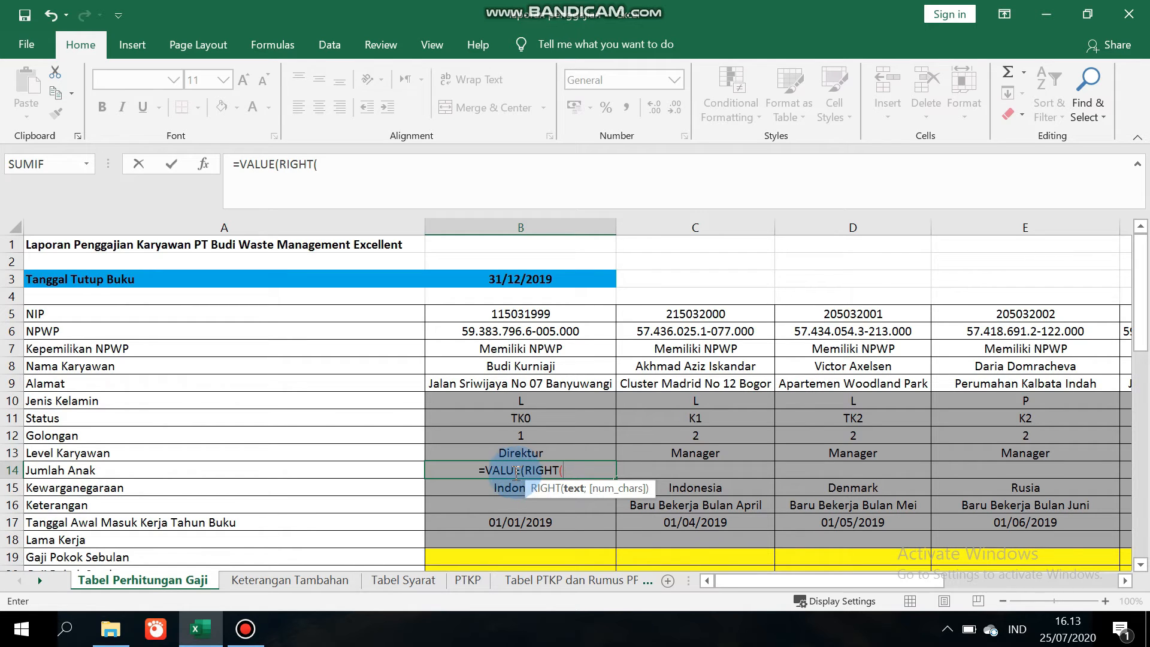
pyautogui.click(500, 418)
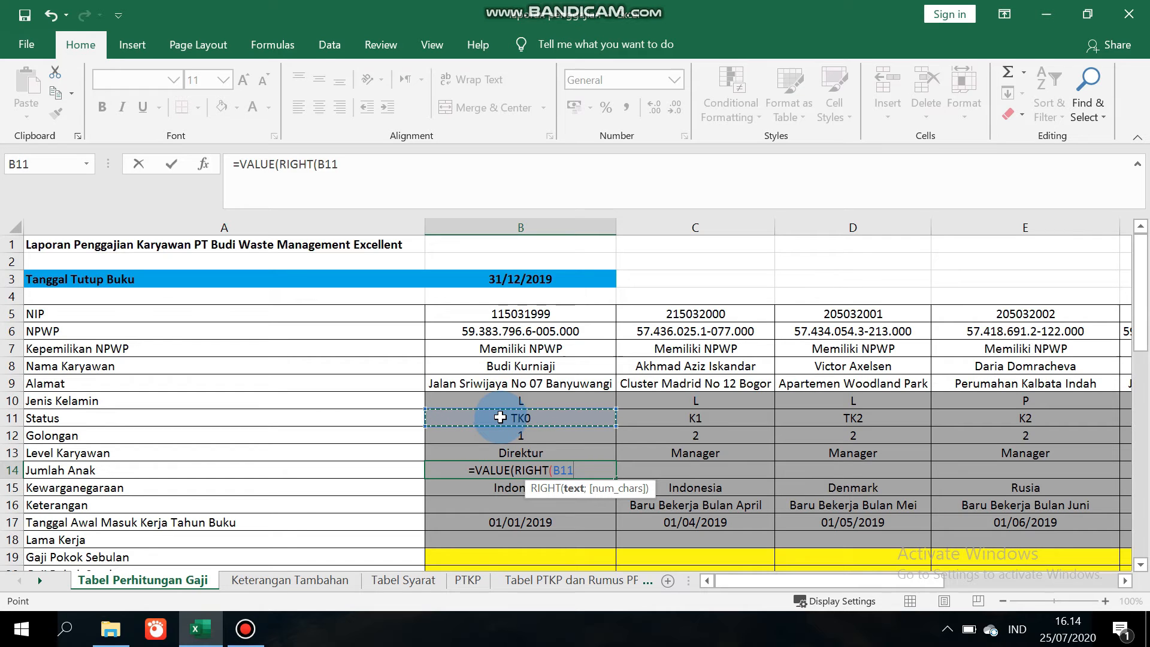
pyautogui.press('F4')
pyautogui.press('F4')
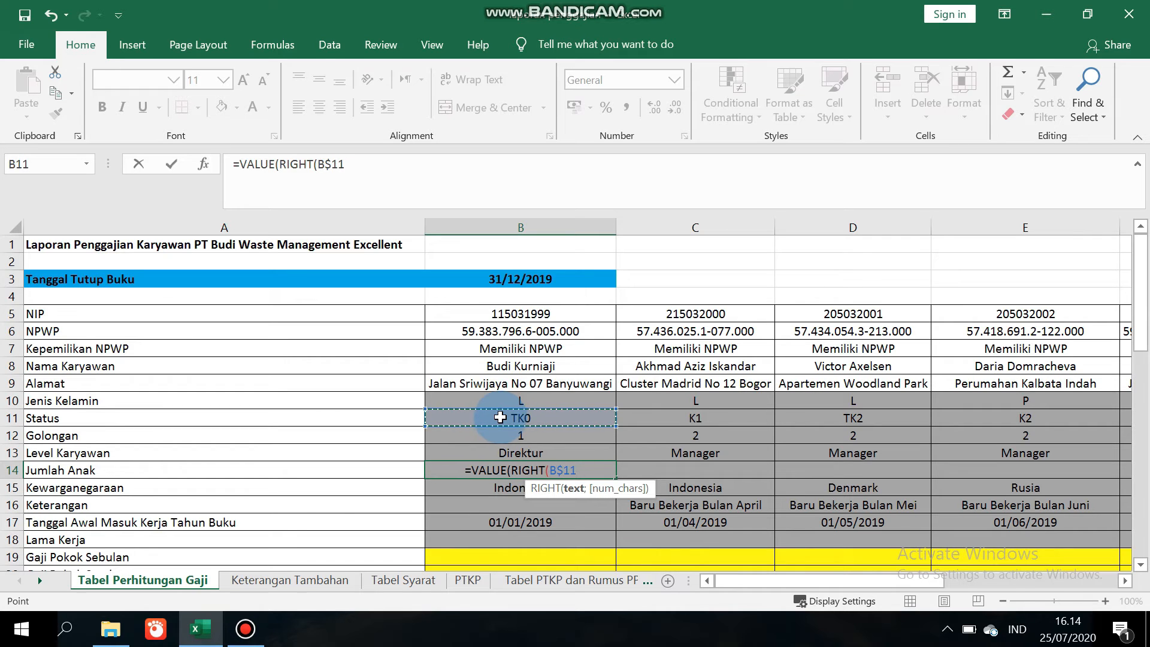
pyautogui.write(';')
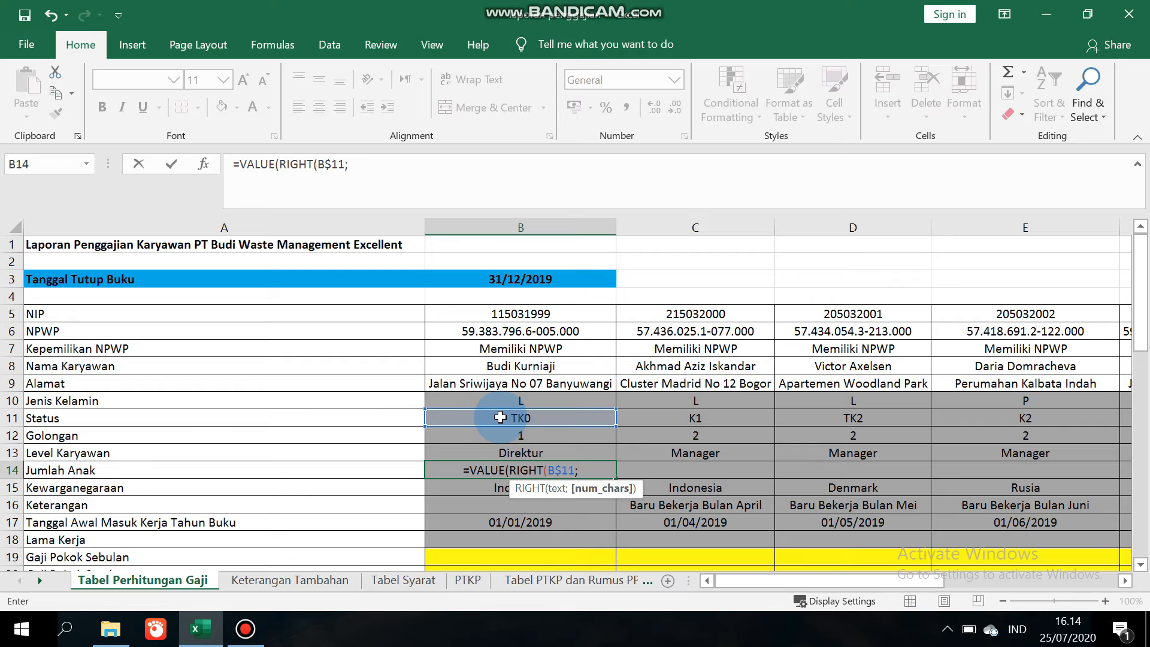
pyautogui.write('1')
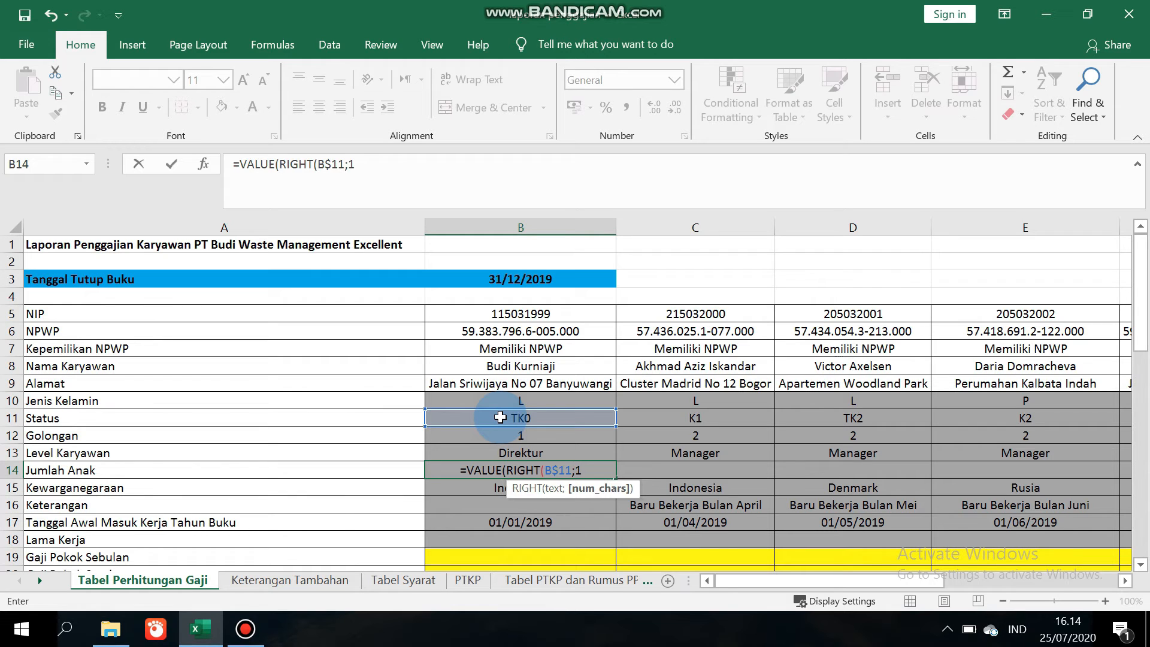
pyautogui.write(')')
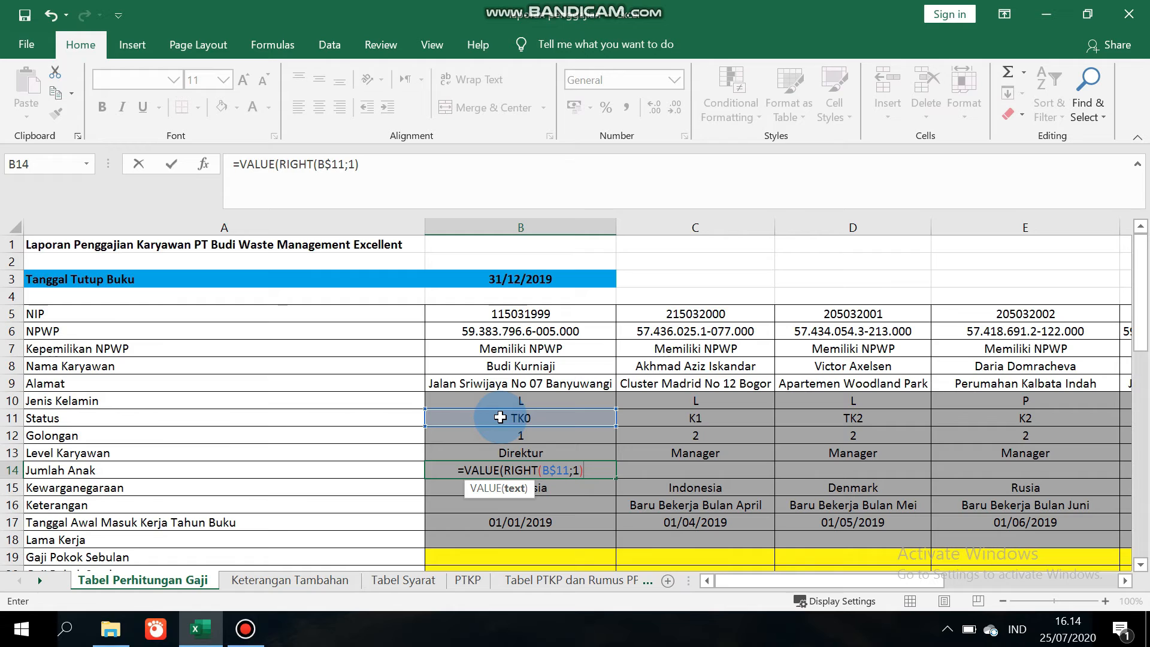
pyautogui.write(')')
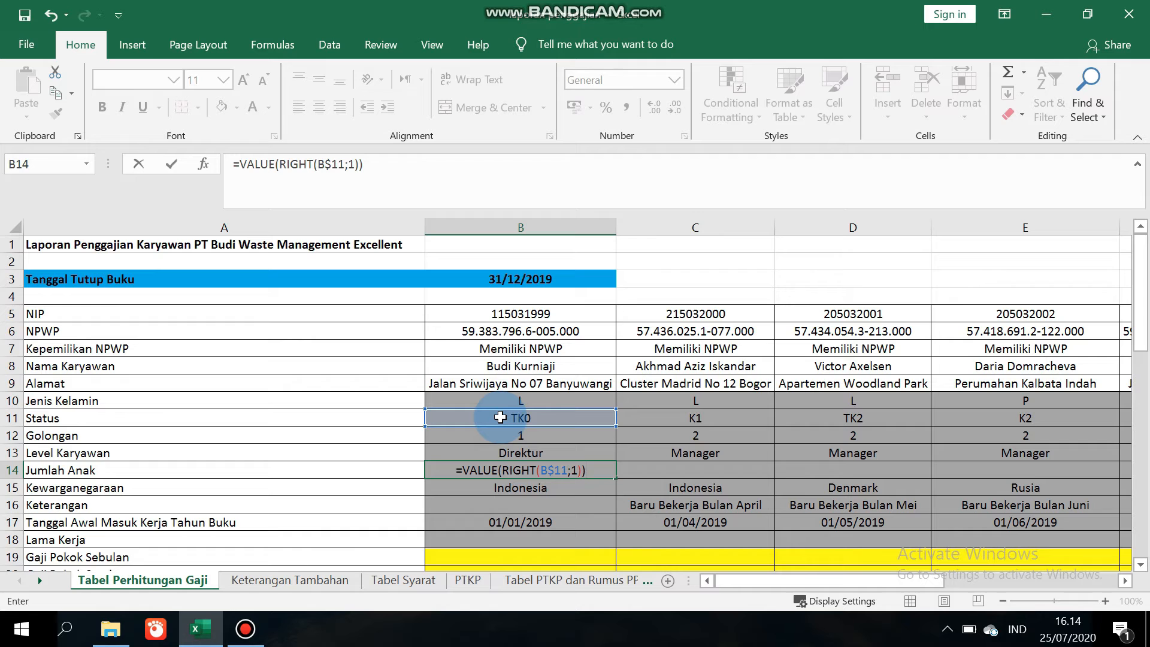
pyautogui.press('Return')
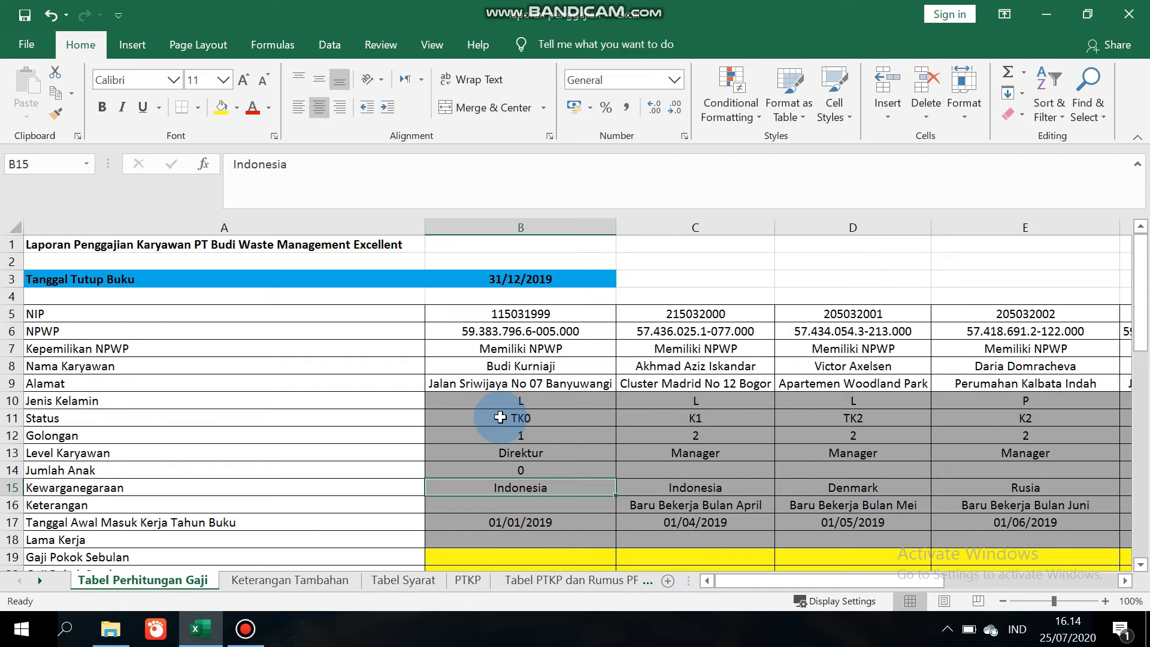
# Copy the Jumlah Anak formula from B14 across row 14 through L14 and check the filled cells.
pyautogui.press('Up')
pyautogui.moveTo(615, 477); pyautogui.dragTo(922, 482)
pyautogui.click(879, 472)
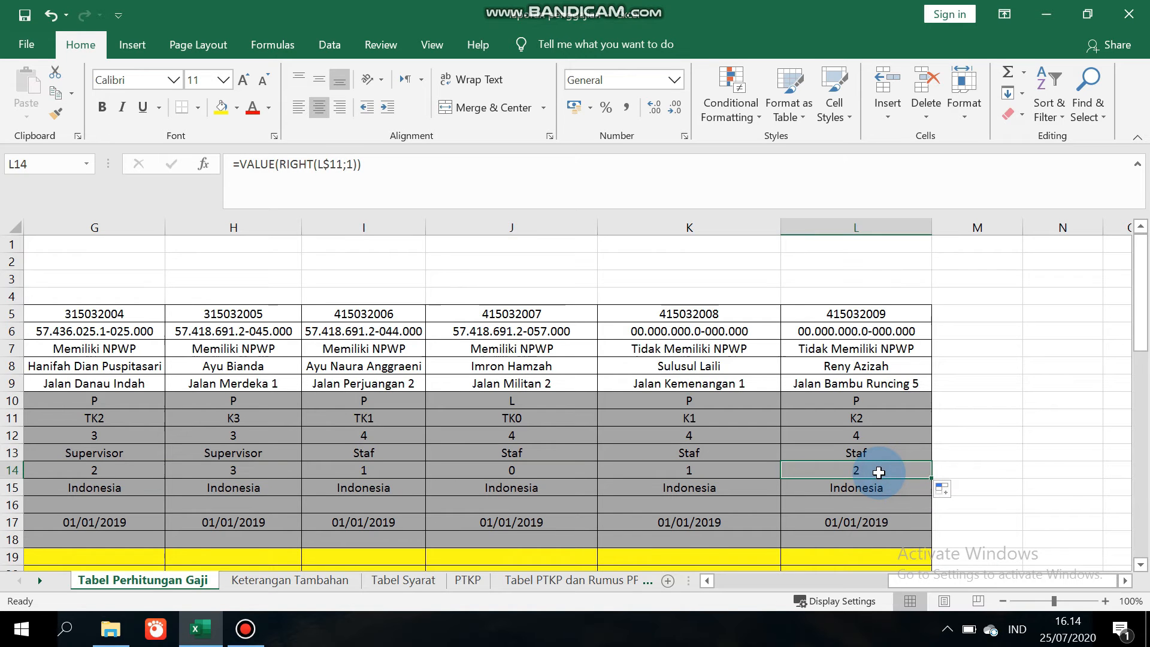
pyautogui.press('Left')
pyautogui.press('Left')
pyautogui.press('Left')
pyautogui.press('Left')
pyautogui.press('Left')
pyautogui.press('Left')
pyautogui.press('Left')
pyautogui.press('Left')
pyautogui.press('Left')
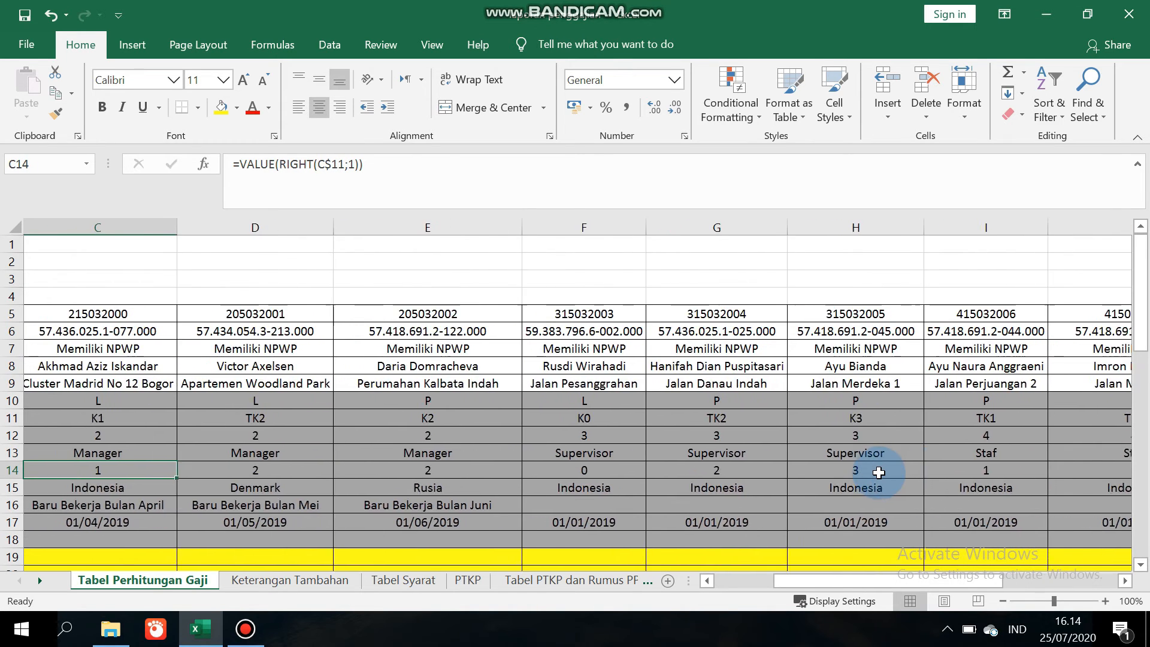
pyautogui.press('Left')
pyautogui.press('Left')
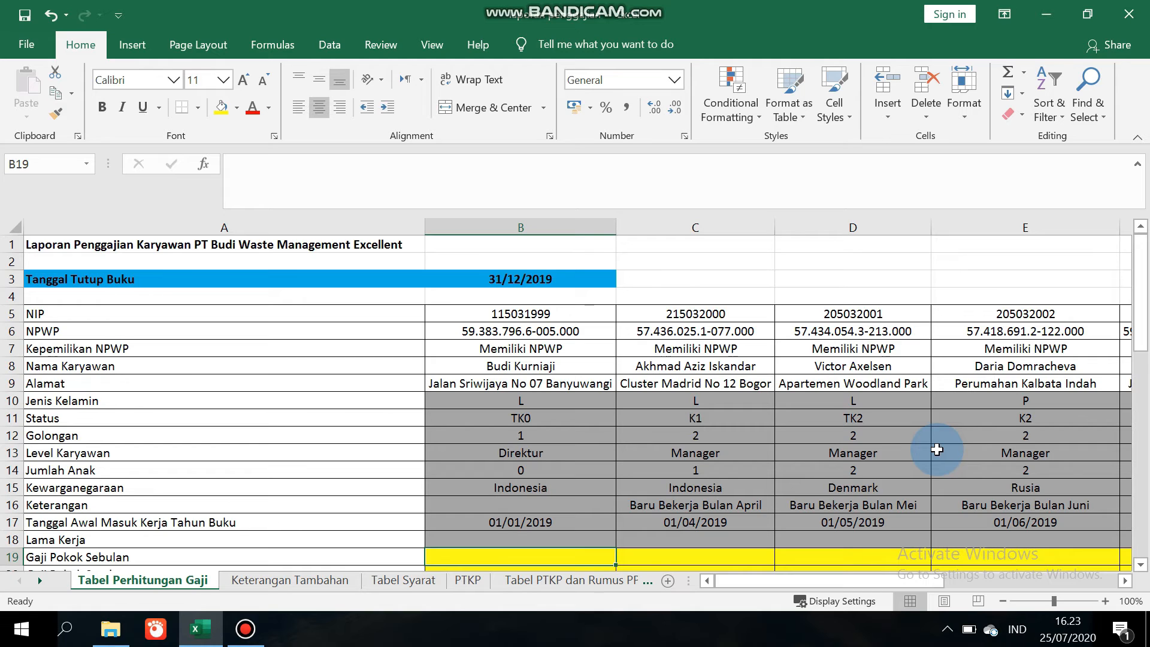
# Start the Lama Kerja formula in B18 by subtracting the start date from the closing date as =$B$3-B$17.
pyautogui.click(516, 542)
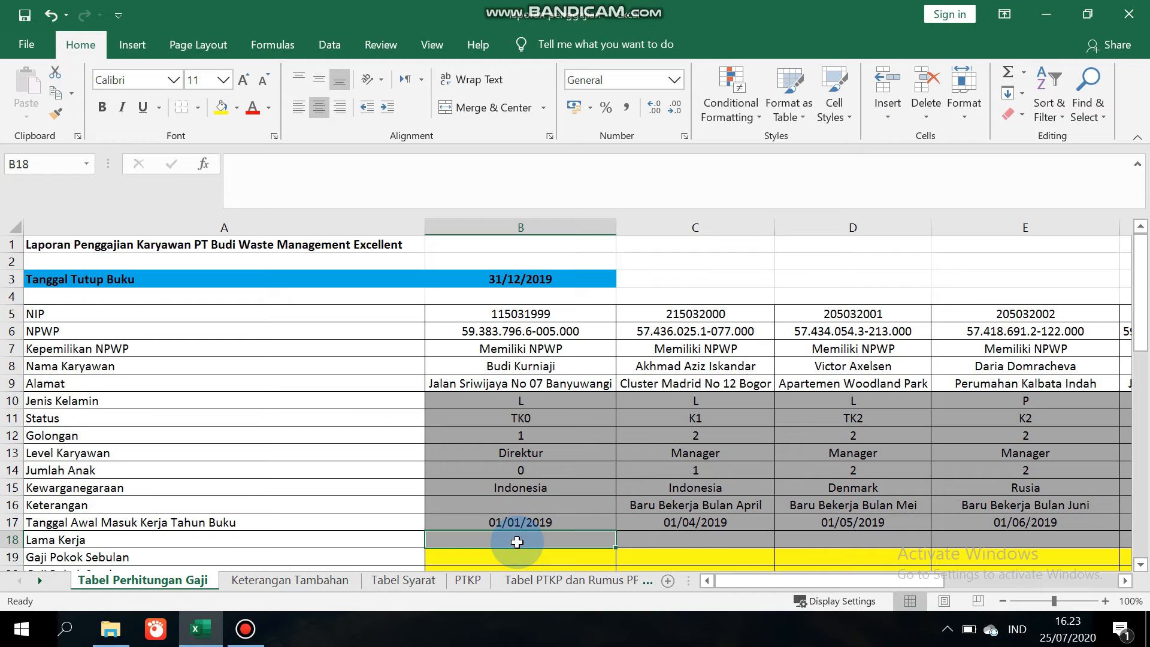
pyautogui.click(495, 279)
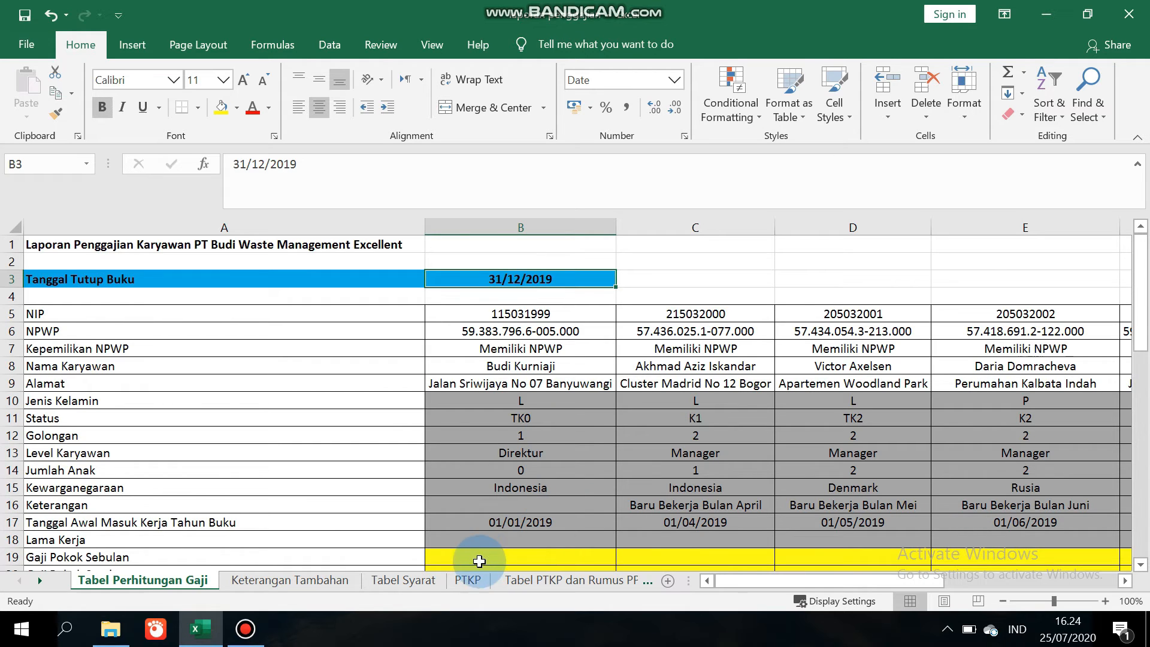
pyautogui.click(510, 540)
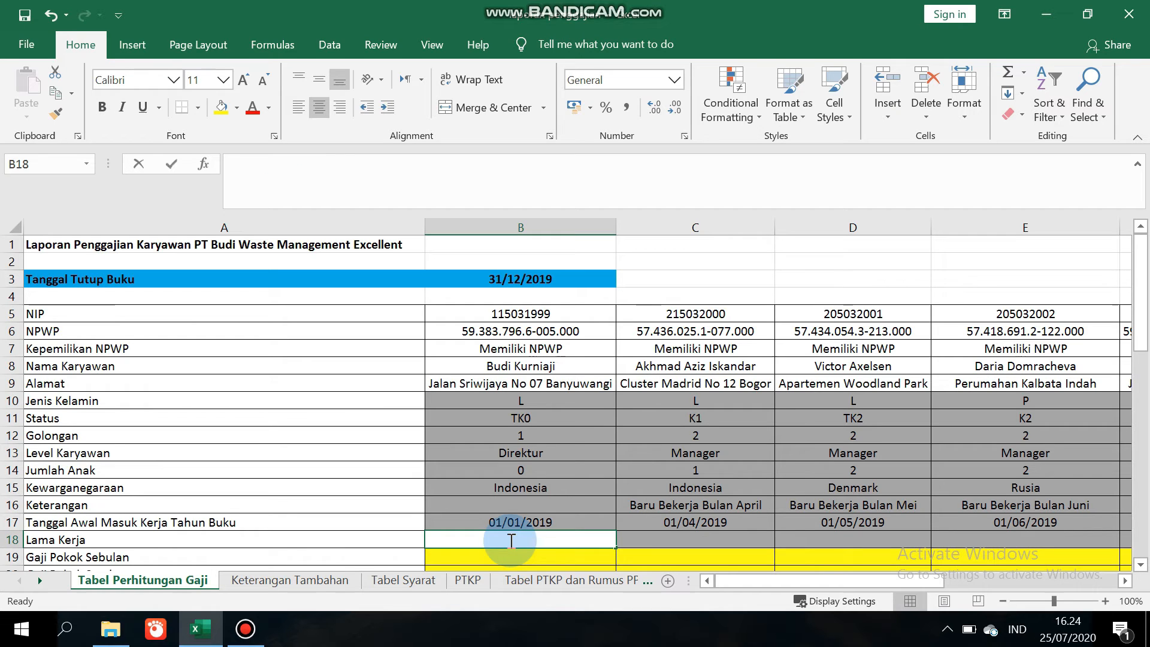
pyautogui.write('=')
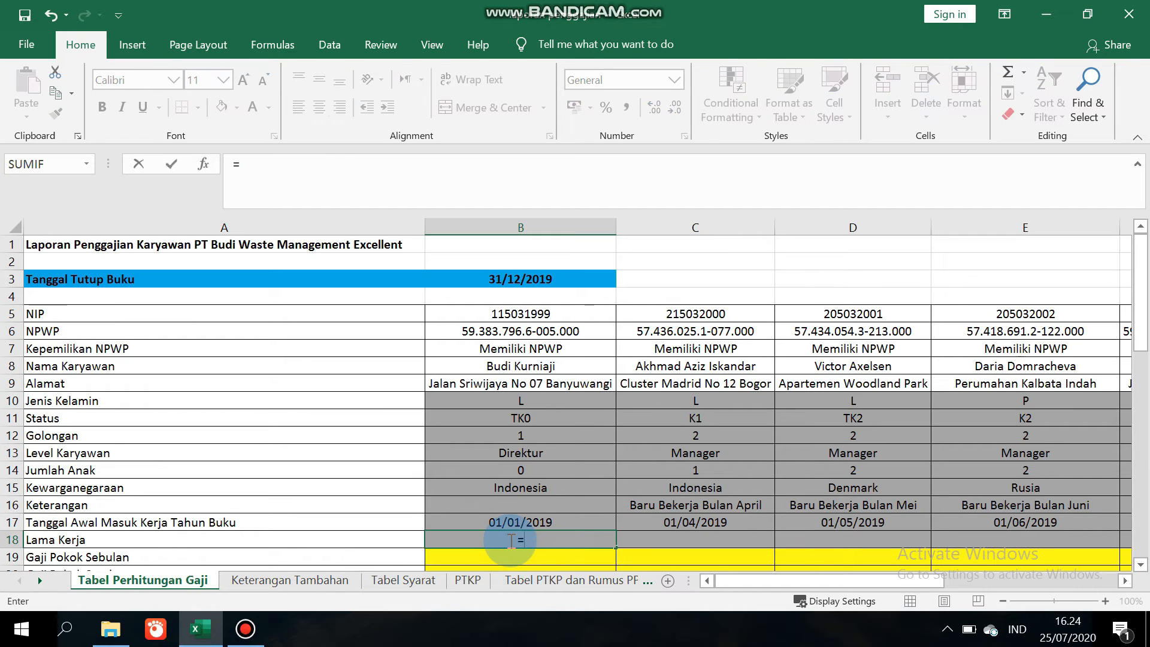
pyautogui.click(522, 278)
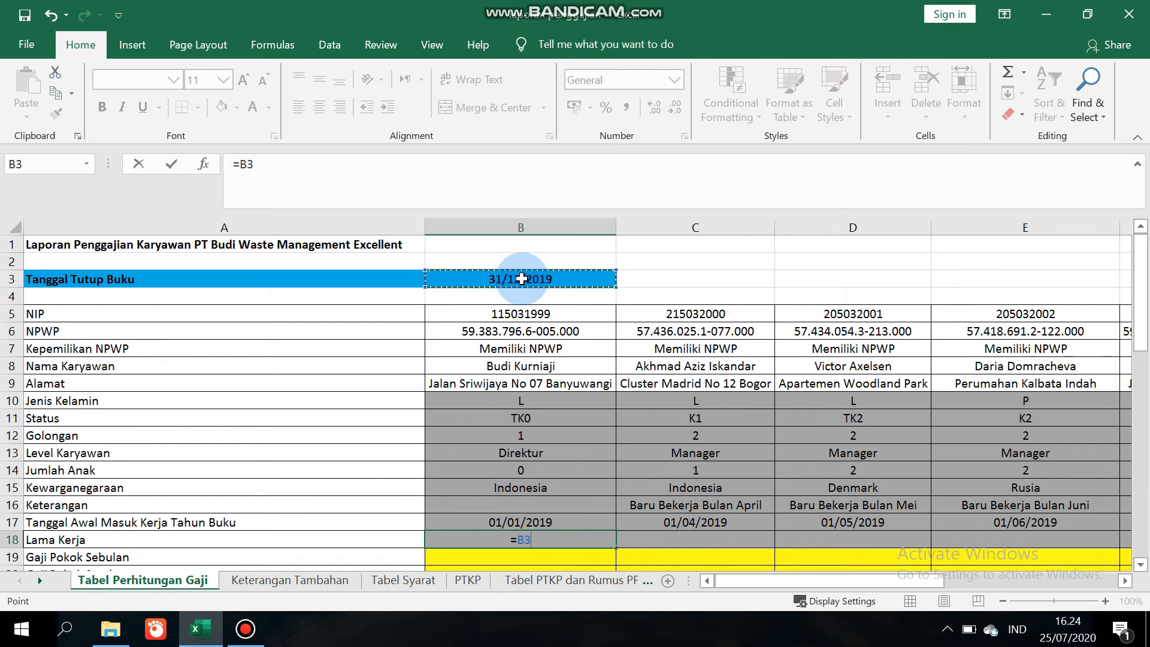
pyautogui.press('F4')
pyautogui.write('-')
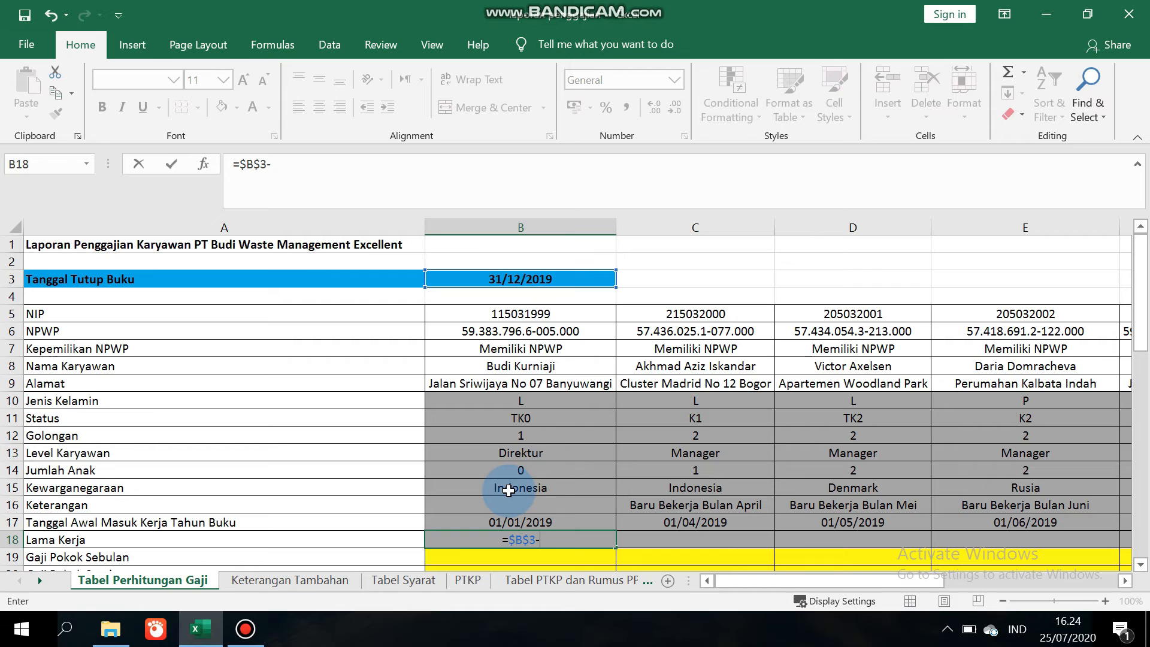
pyautogui.click(484, 522)
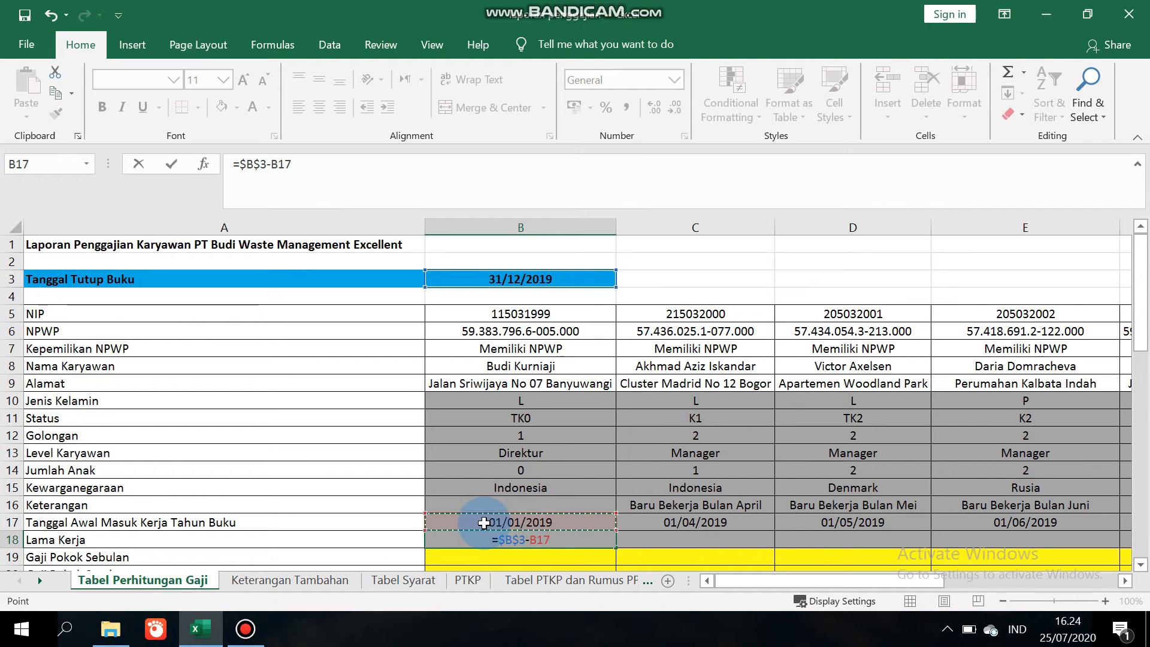
pyautogui.press('F4')
pyautogui.press('F4')
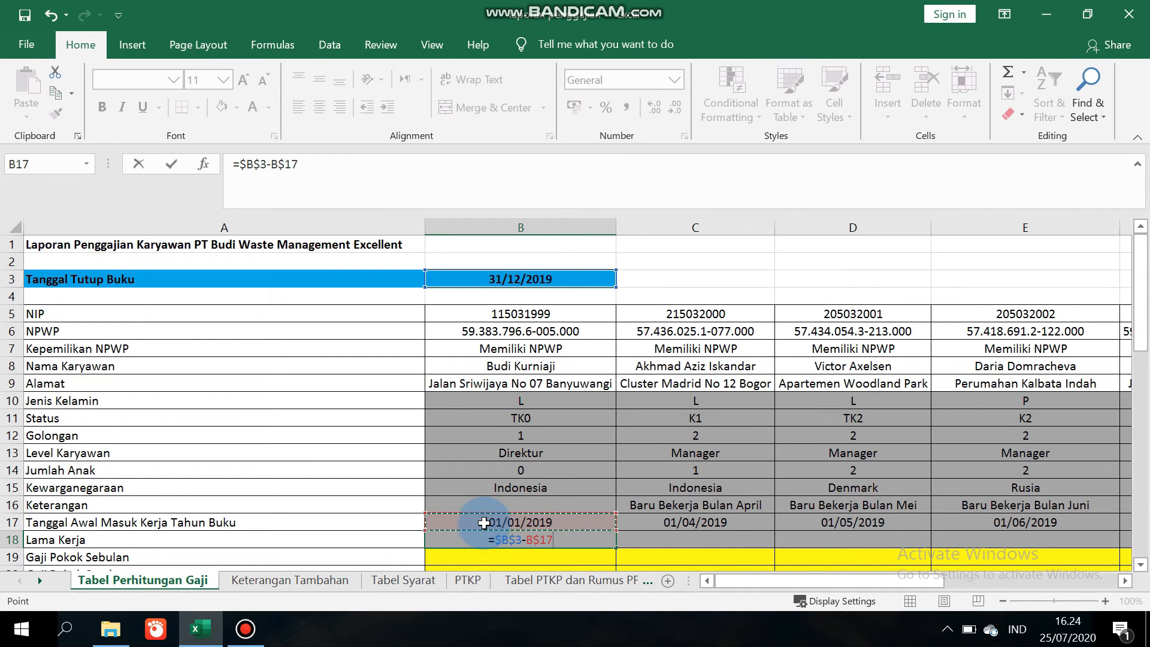
# Enclose the date difference in parentheses and divide it by 30, completing B18 as =($B$3-B$17)/30.
pyautogui.click(335, 167)
pyautogui.write(')')
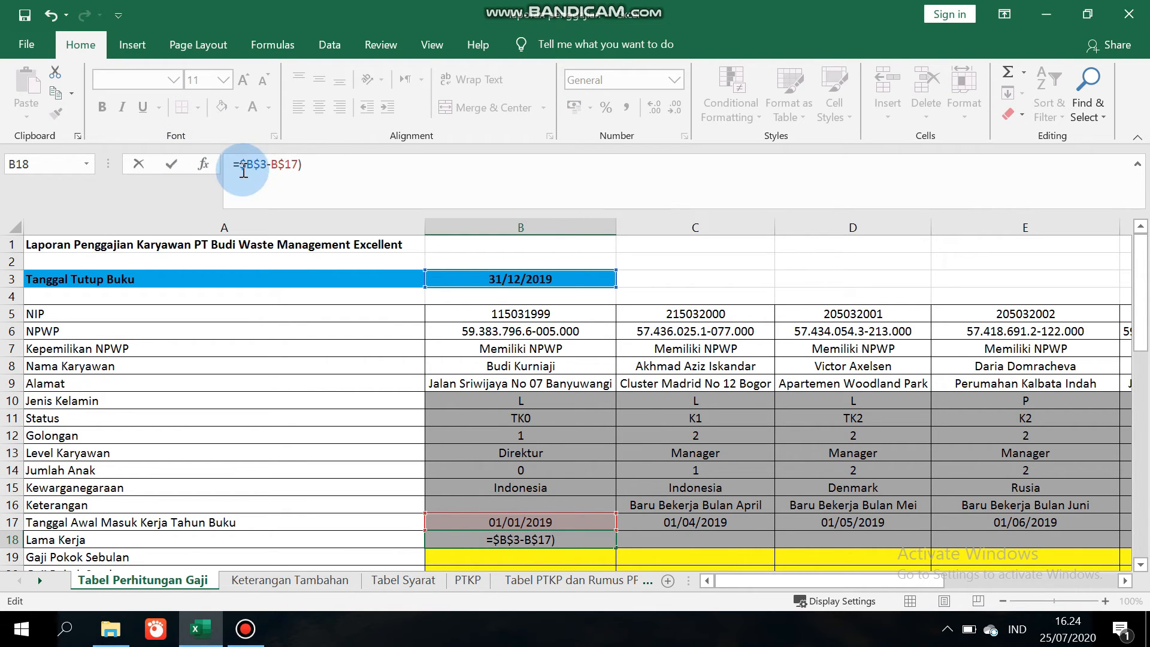
pyautogui.click(243, 171)
pyautogui.write('(')
pyautogui.click(312, 167)
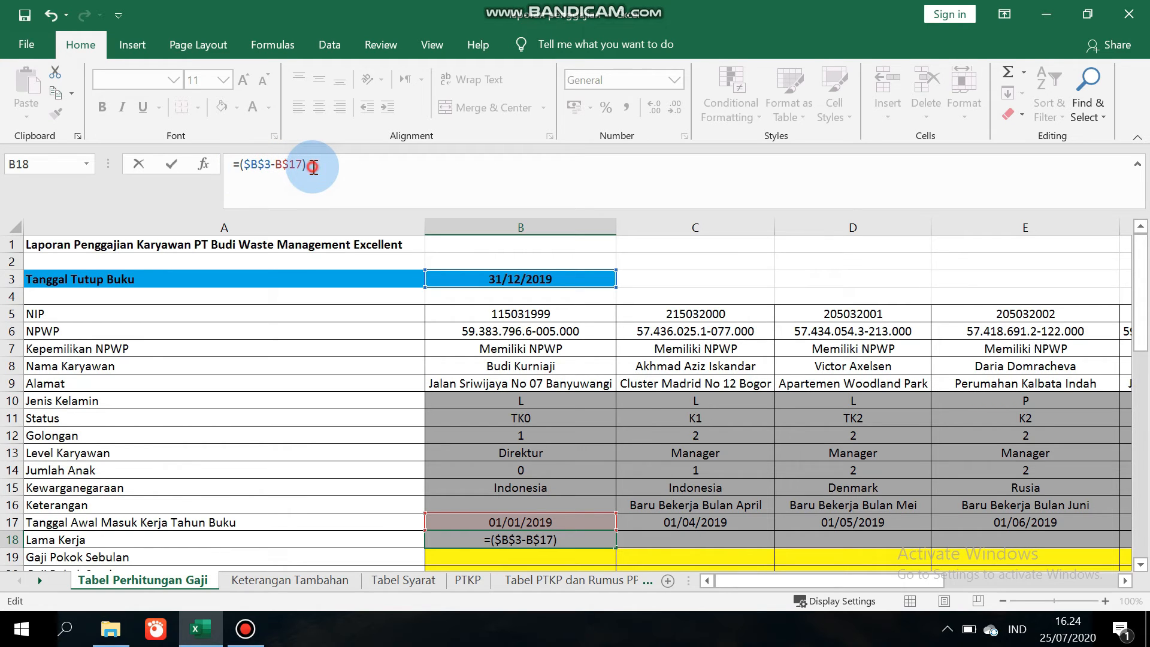
pyautogui.write('/30')
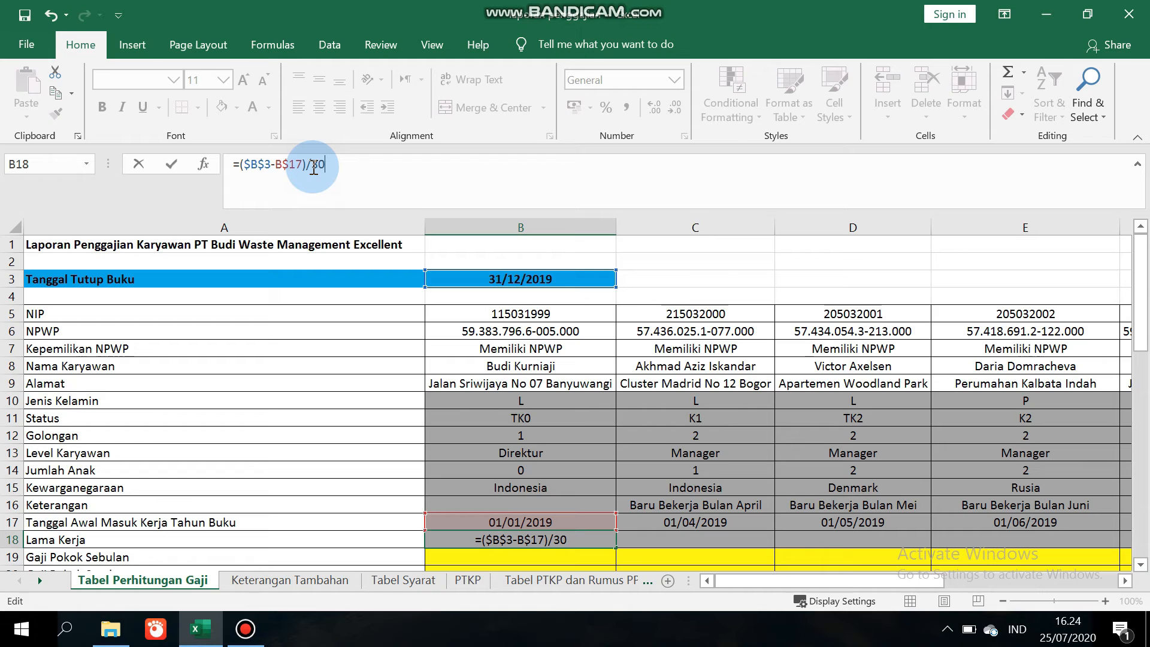
pyautogui.press('Return')
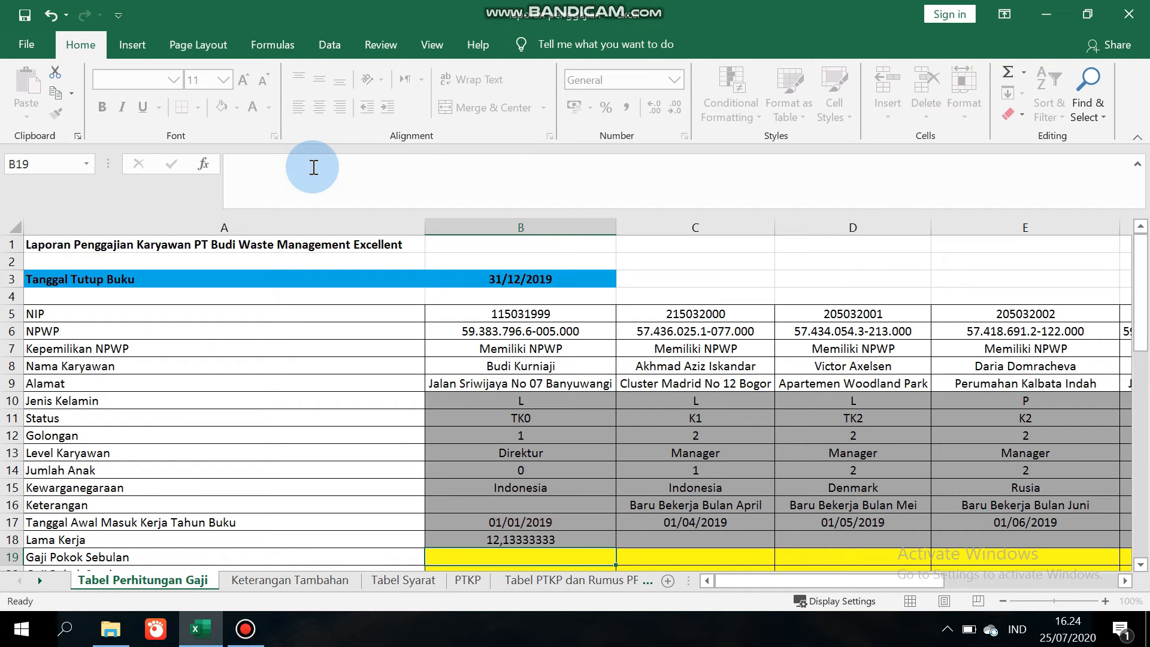
# Round the Lama Kerja result in B18 to zero decimals by changing the formula to =ROUND(($B$3-B$17)/30;0).
pyautogui.press('Up')
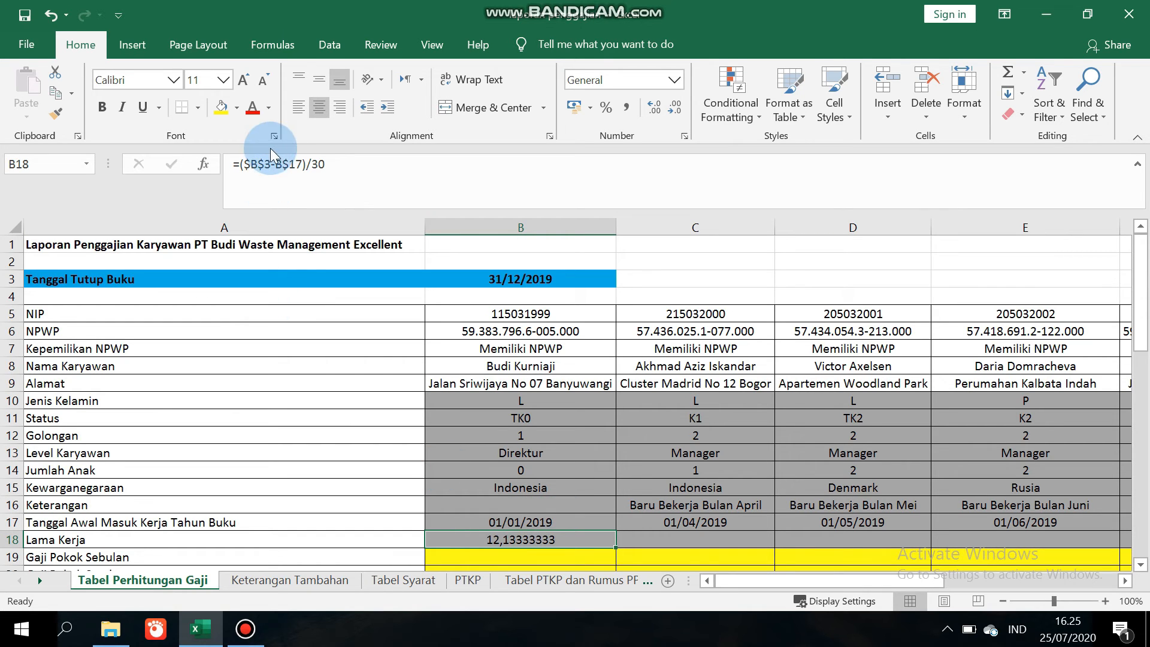
pyautogui.click(240, 164)
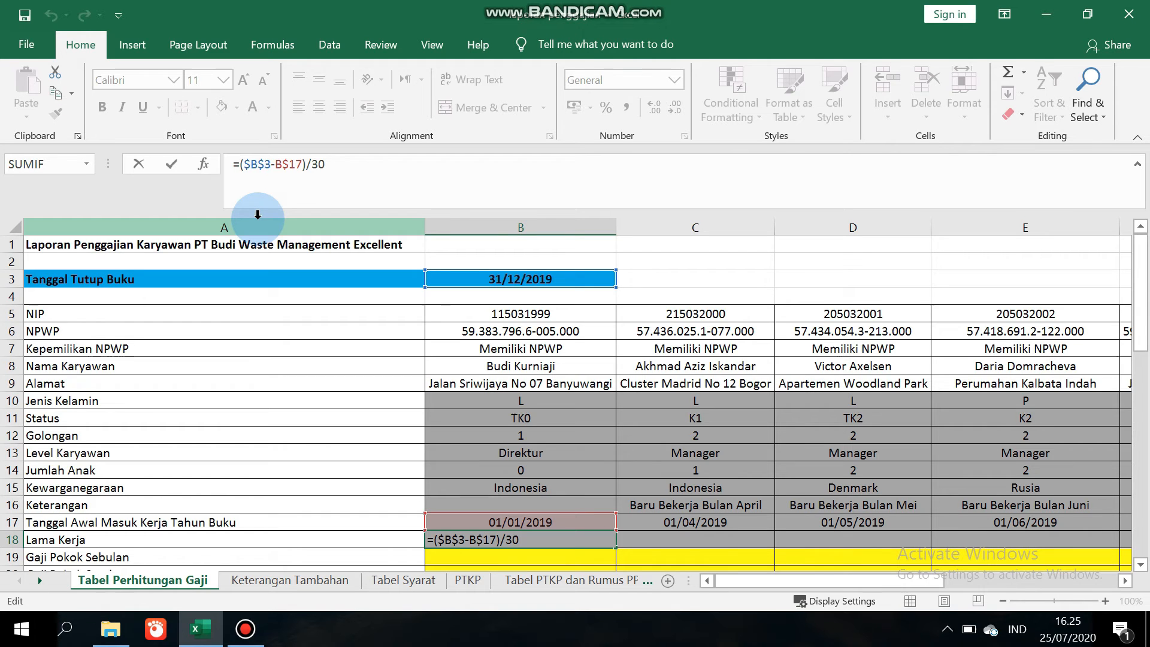
pyautogui.write('roun')
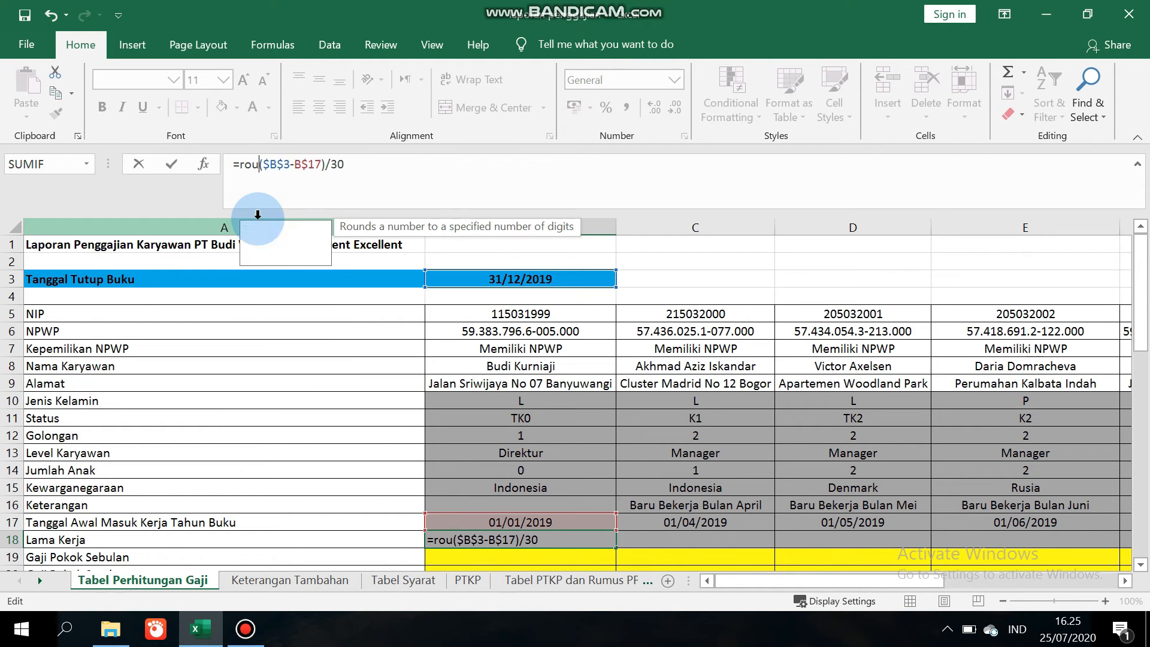
pyautogui.press('Tab')
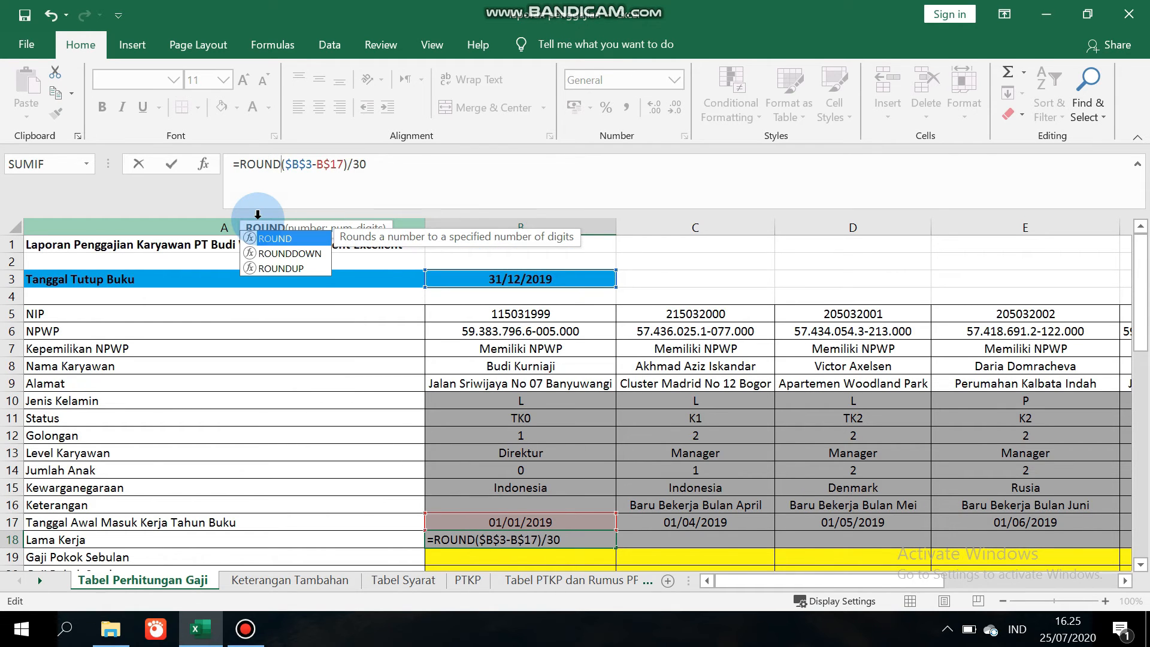
pyautogui.click(358, 157)
pyautogui.click(282, 168)
pyautogui.click(282, 167)
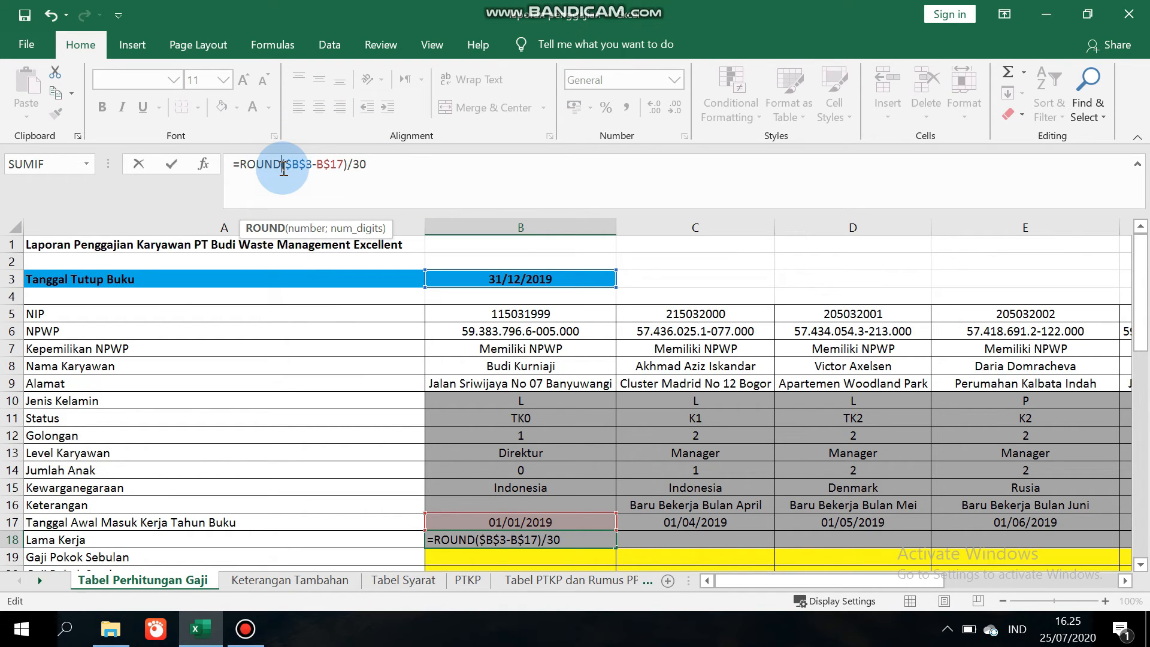
pyautogui.write('(')
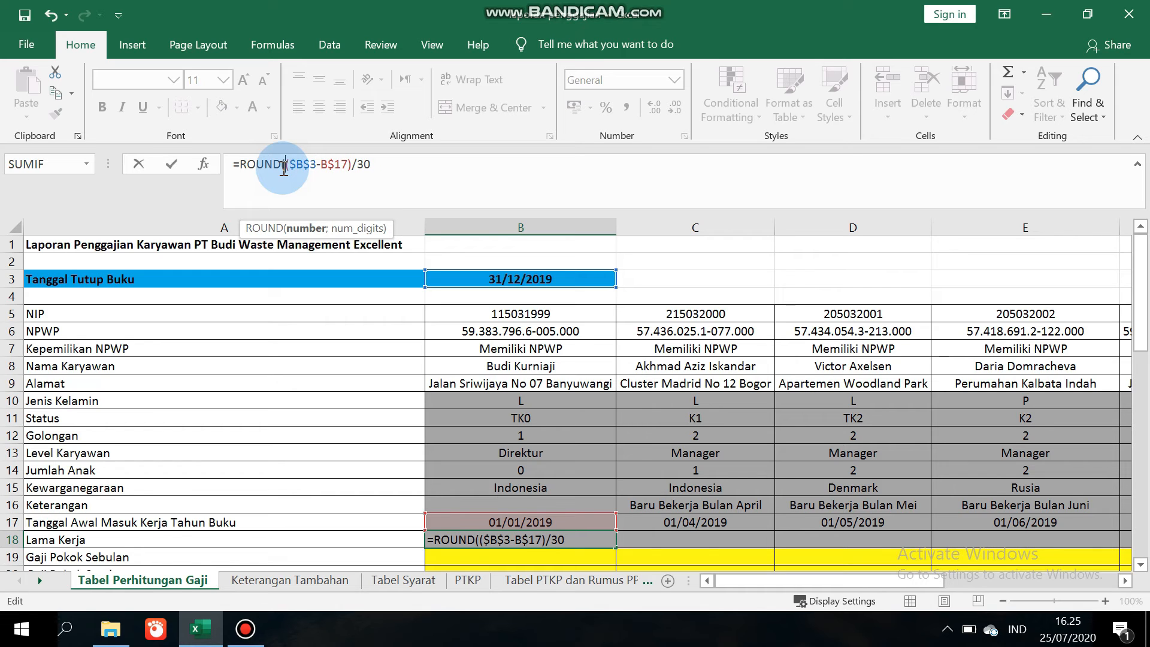
pyautogui.click(377, 168)
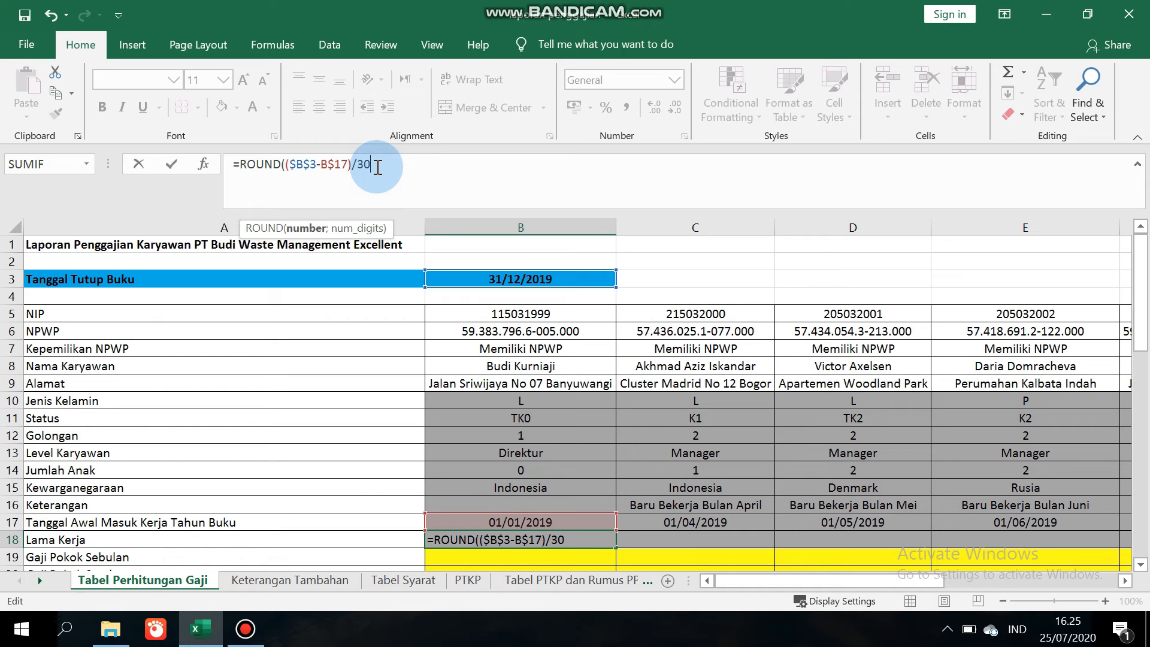
pyautogui.write(';')
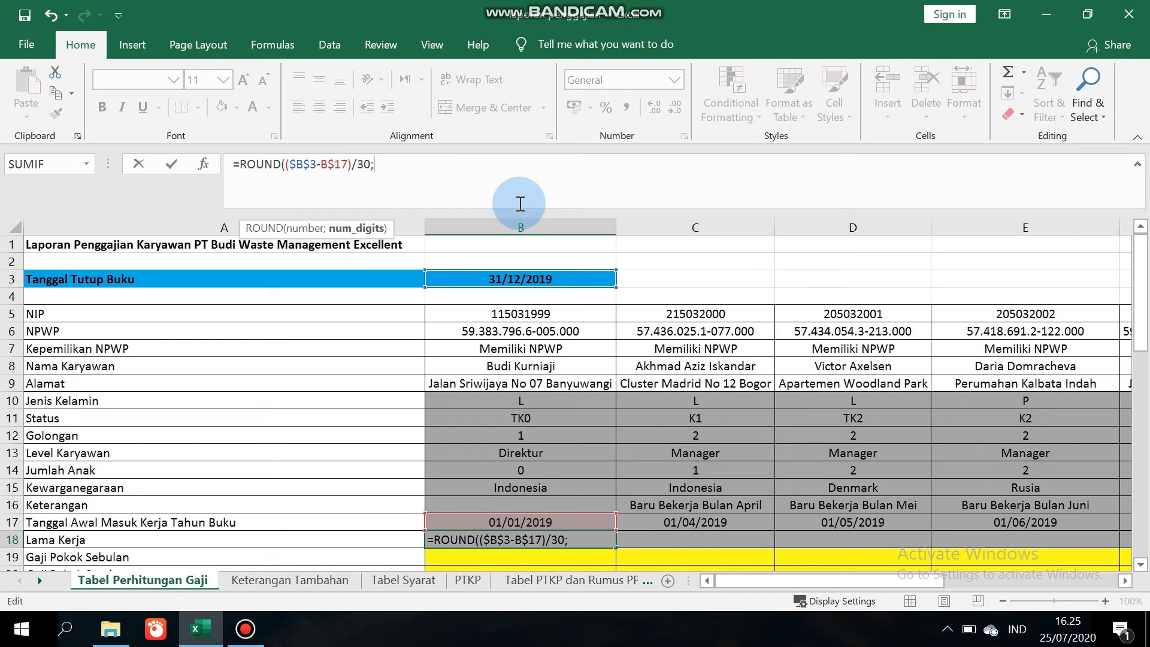
pyautogui.write('0)')
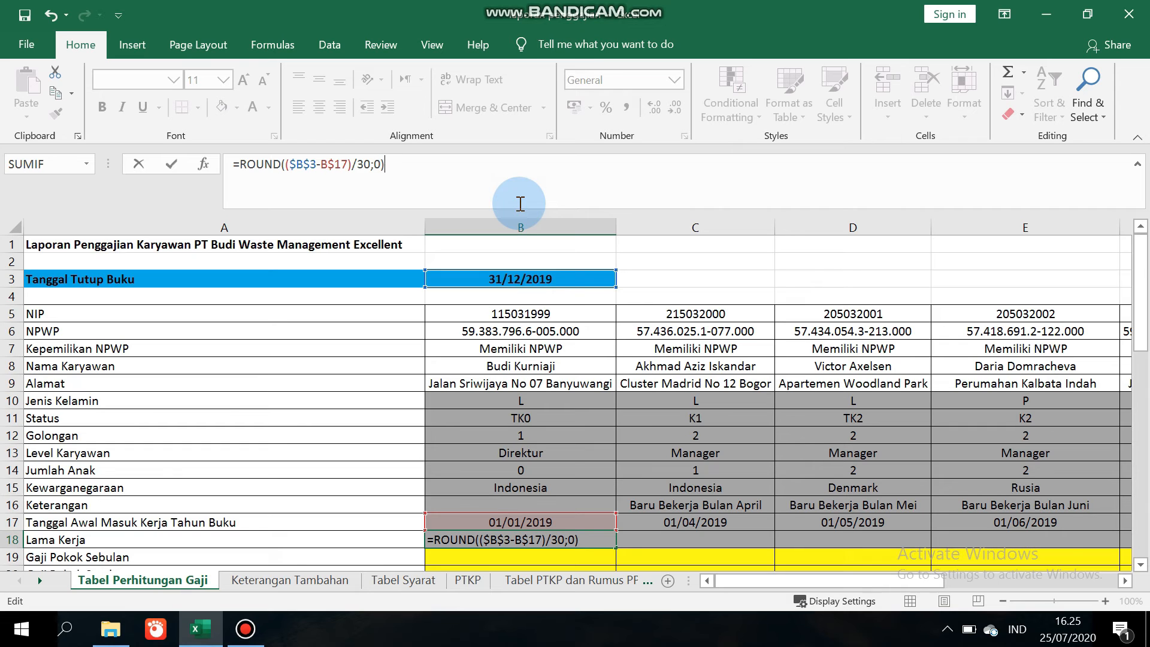
pyautogui.press('Return')
# Copy the Lama Kerja formula from B18 across row 18 through L18 and check the filled cells.
pyautogui.press('Up')
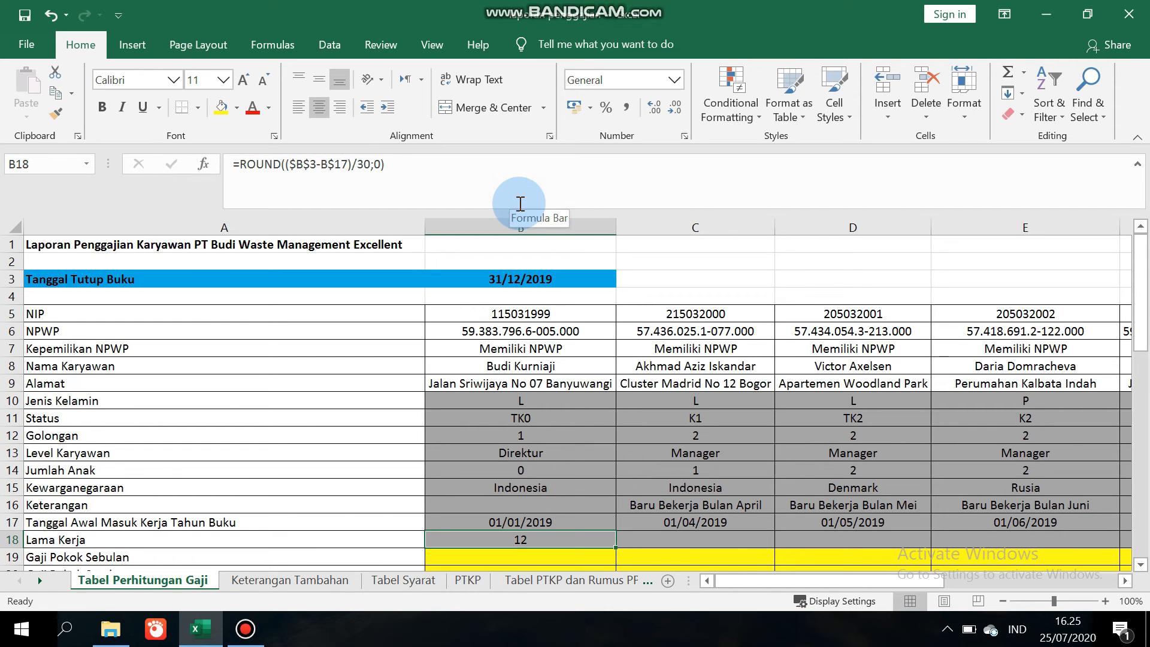
pyautogui.moveTo(618, 545); pyautogui.dragTo(1026, 543)
pyautogui.click(872, 540)
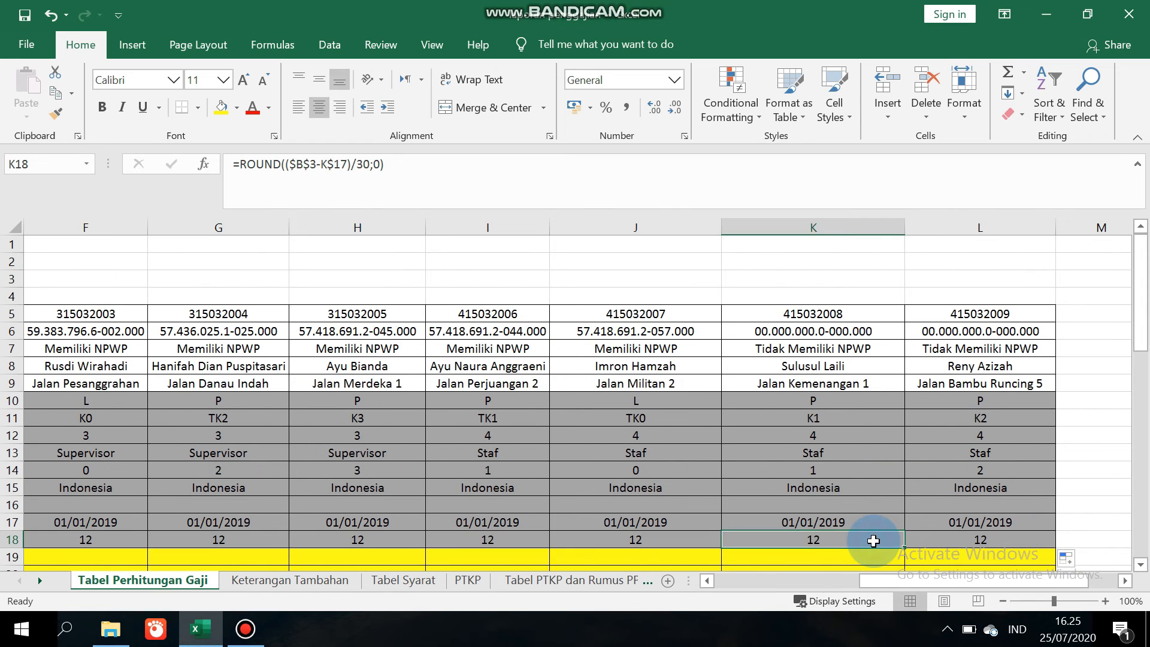
pyautogui.press('Left')
pyautogui.press('Left')
pyautogui.press('Left')
pyautogui.press('Left')
pyautogui.press('Left')
pyautogui.press('Left')
pyautogui.press('Left')
pyautogui.press('Left')
pyautogui.press('Left')
pyautogui.press('Left')
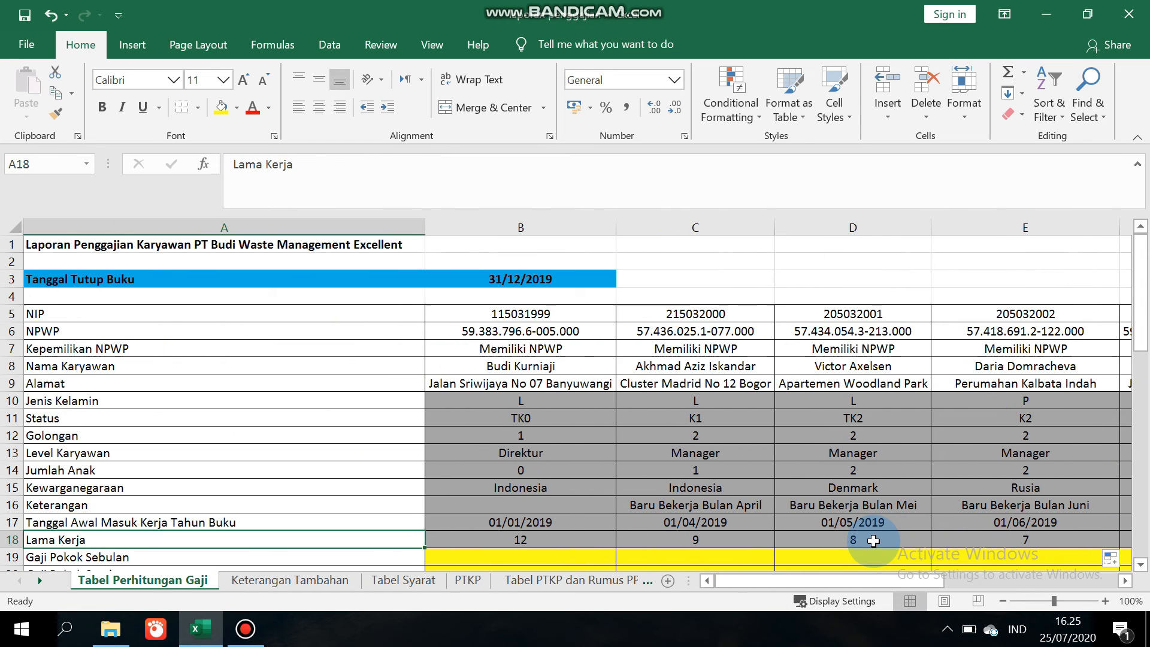
# Apply the custom number format # "Bulan" to the Lama Kerja value in B18.
pyautogui.press('Right')
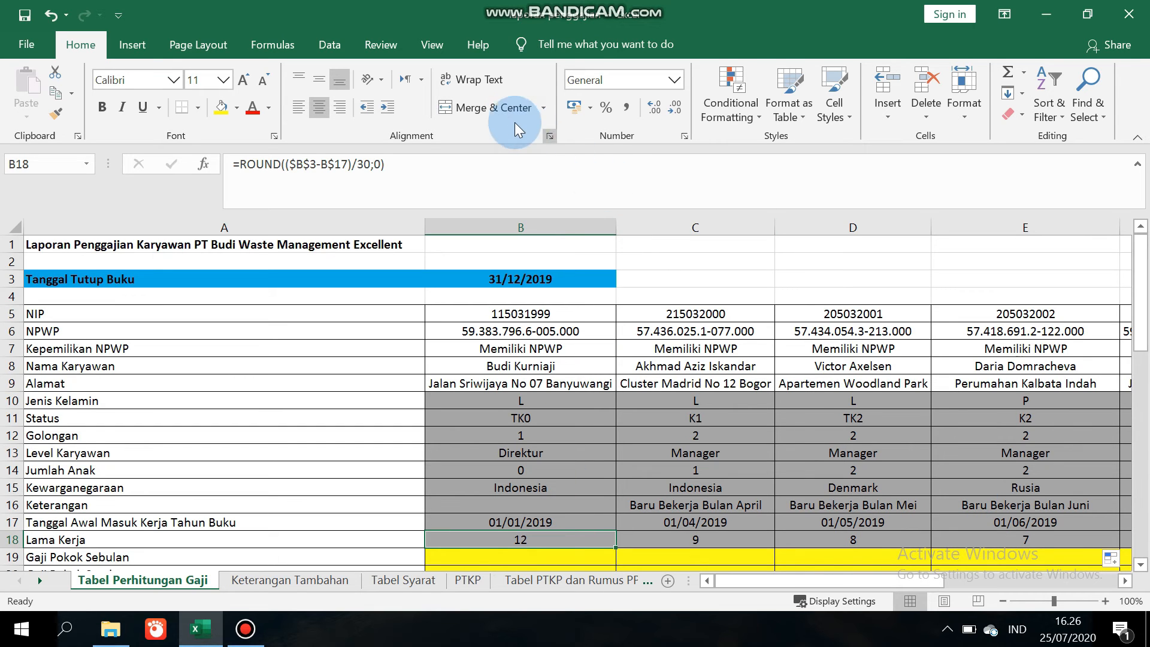
pyautogui.click(685, 137)
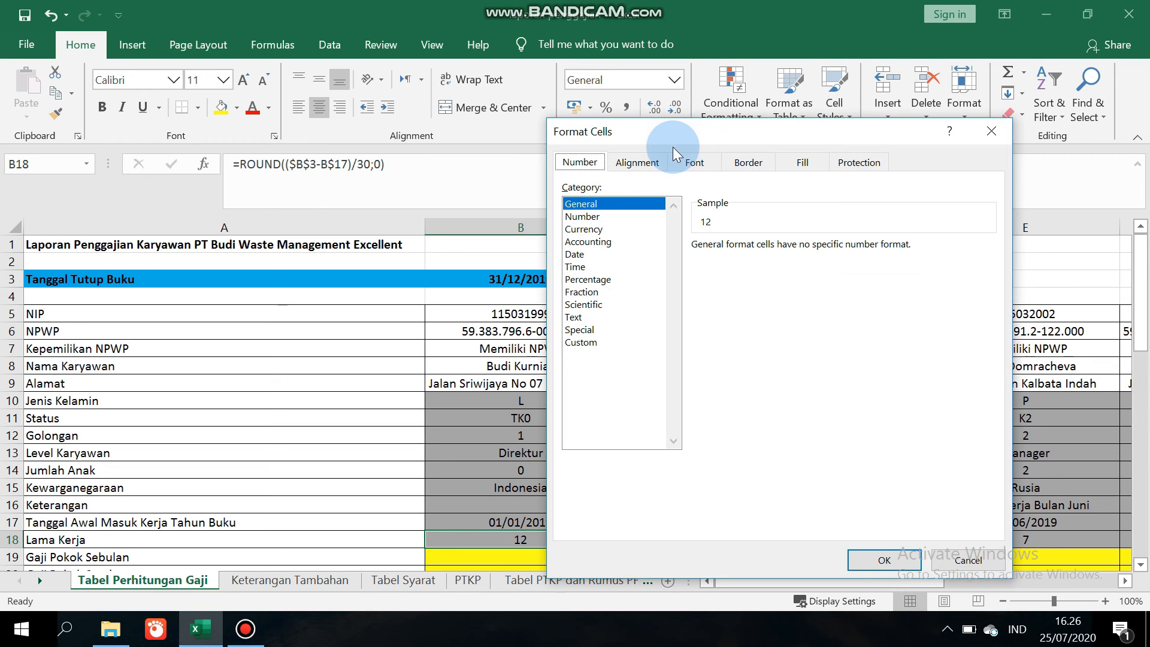
pyautogui.click(576, 279)
pyautogui.press('Down')
pyautogui.press('Down')
pyautogui.press('Down')
pyautogui.press('Down')
pyautogui.press('Down')
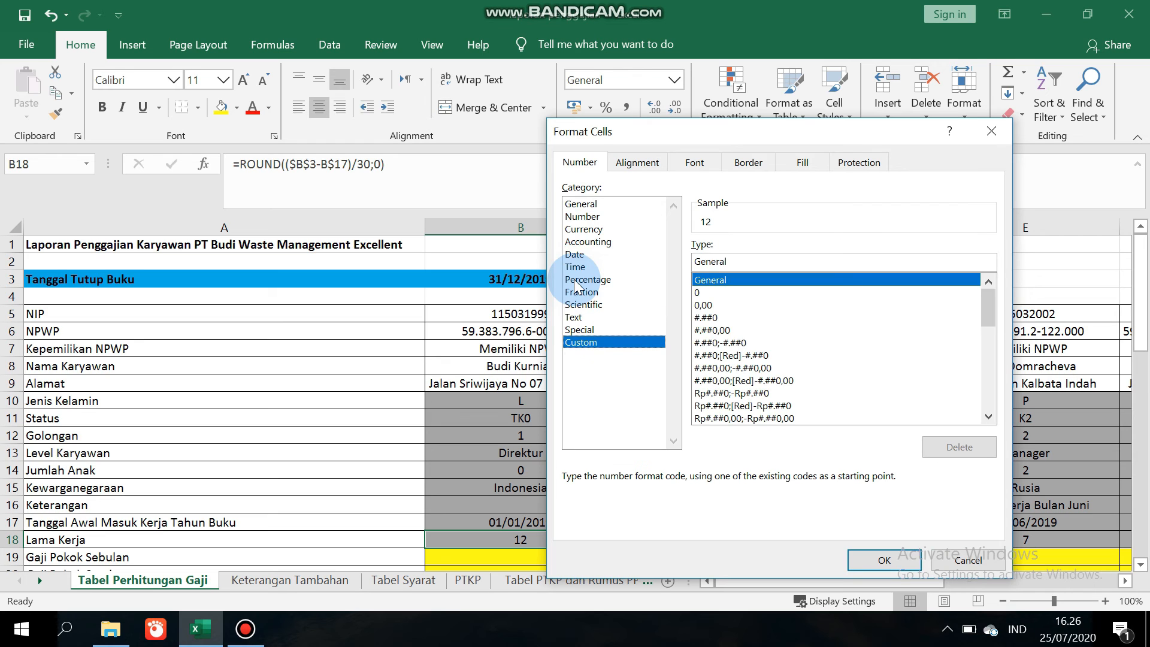
pyautogui.click(736, 260)
pyautogui.moveTo(737, 260); pyautogui.dragTo(666, 260)
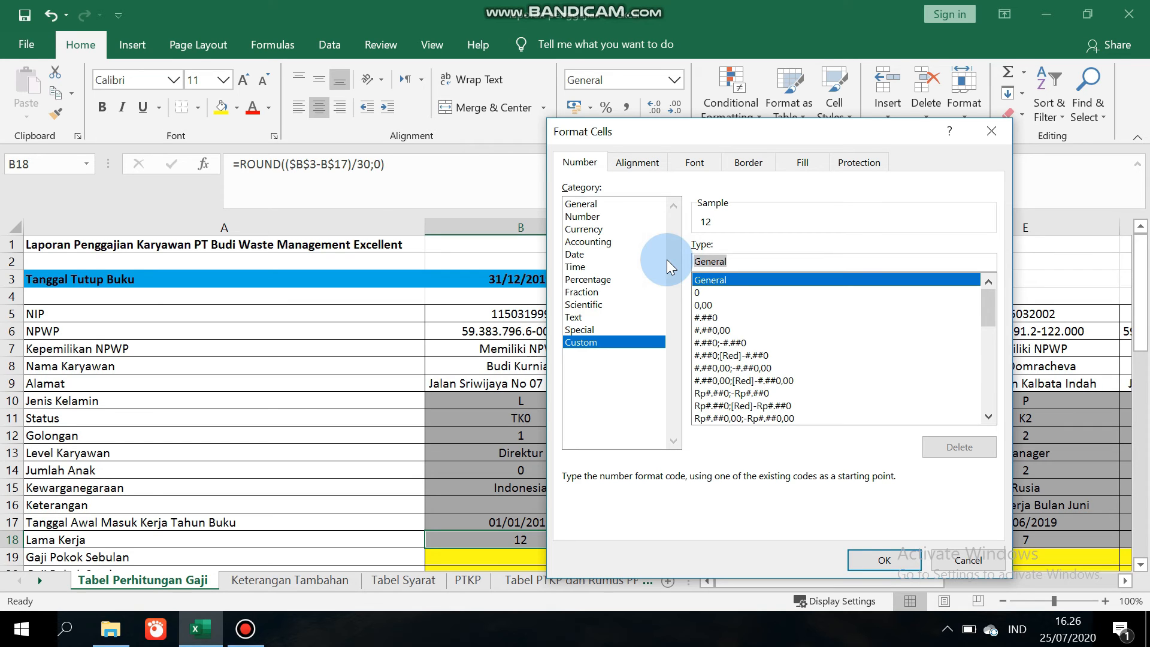
pyautogui.write('#')
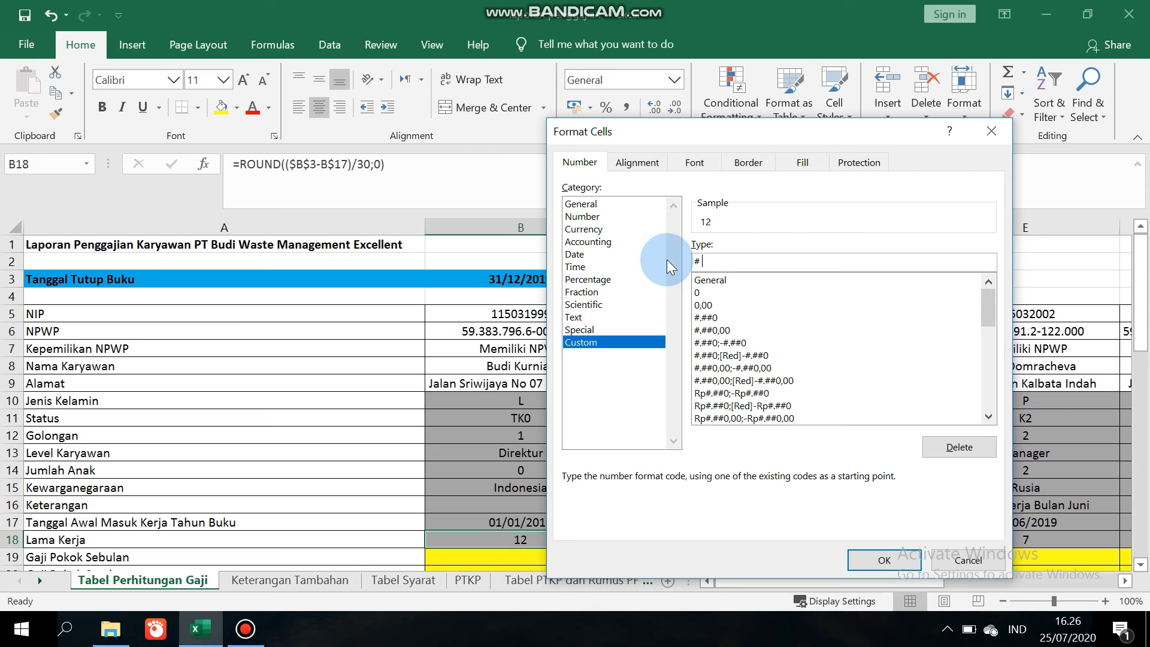
pyautogui.write(' "Bulan"')
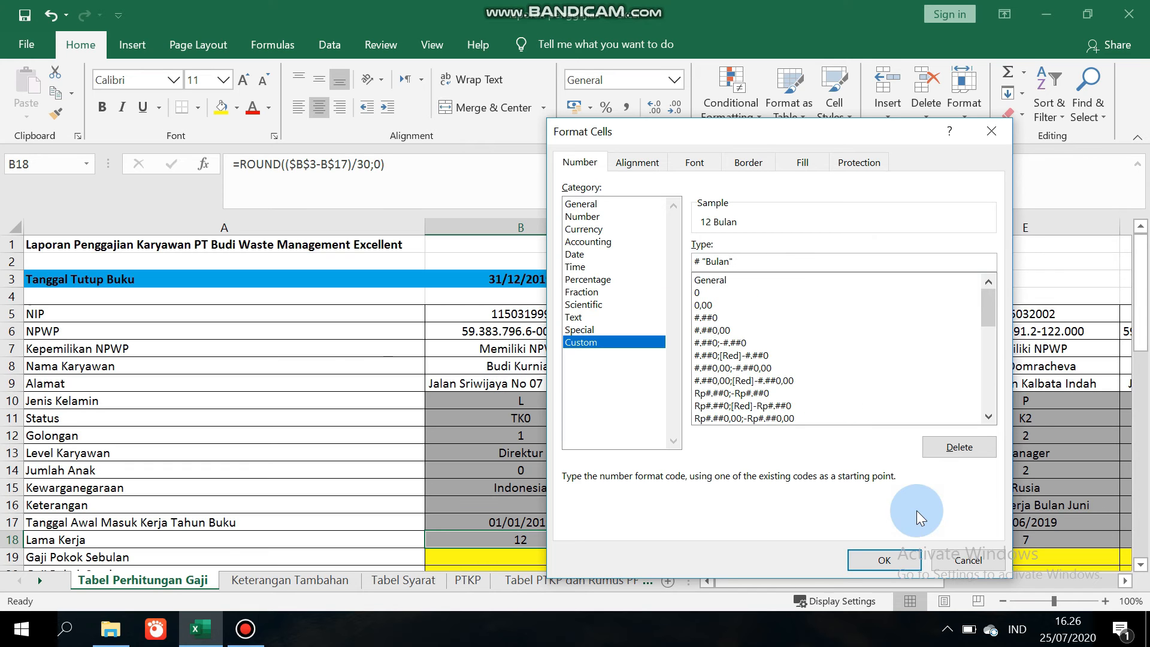
pyautogui.click(887, 559)
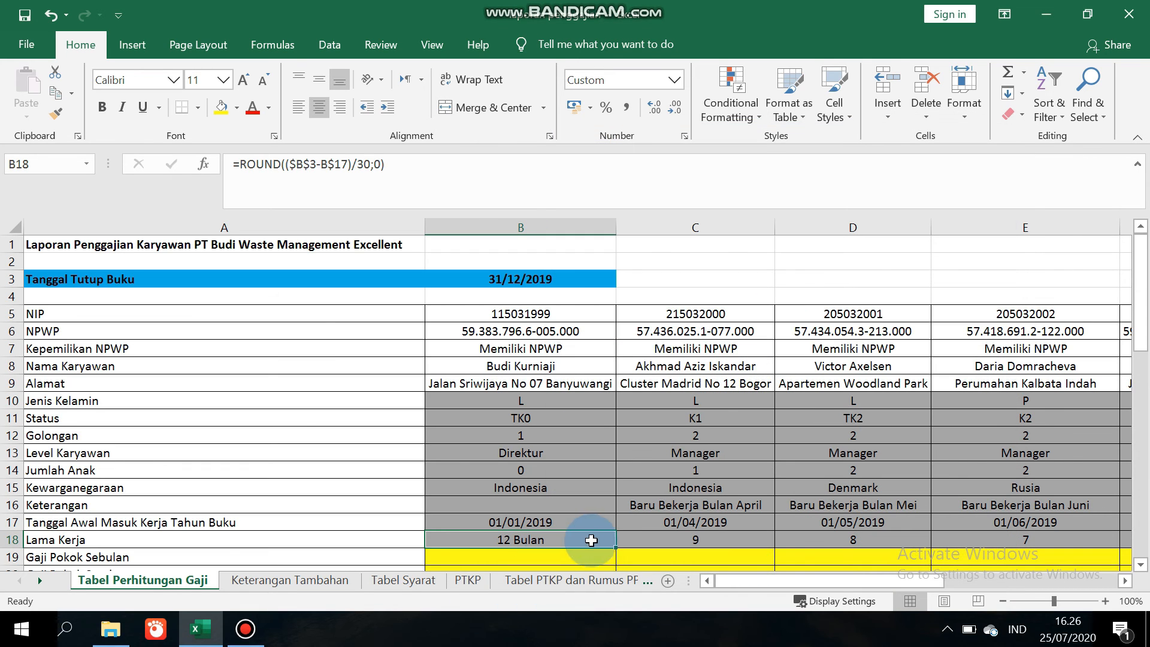
# Fill B18 with its Bulan format across row 18 through L18 and check the formatted cells.
pyautogui.moveTo(616, 547); pyautogui.dragTo(1052, 541)
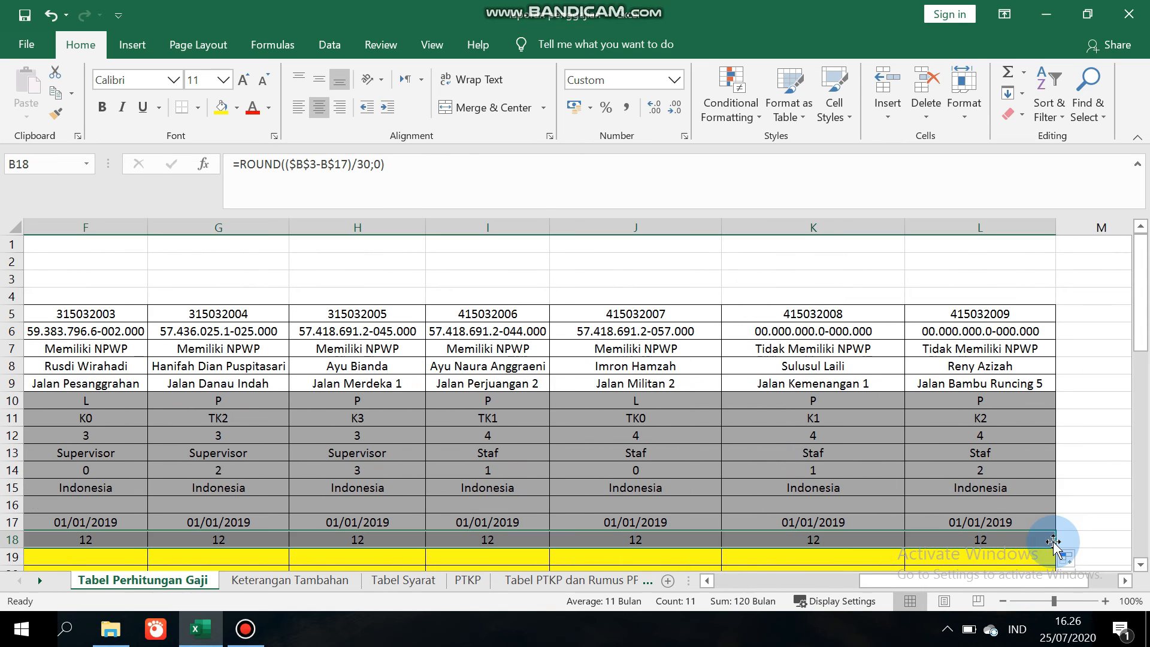
pyautogui.click(1016, 543)
pyautogui.press('Left')
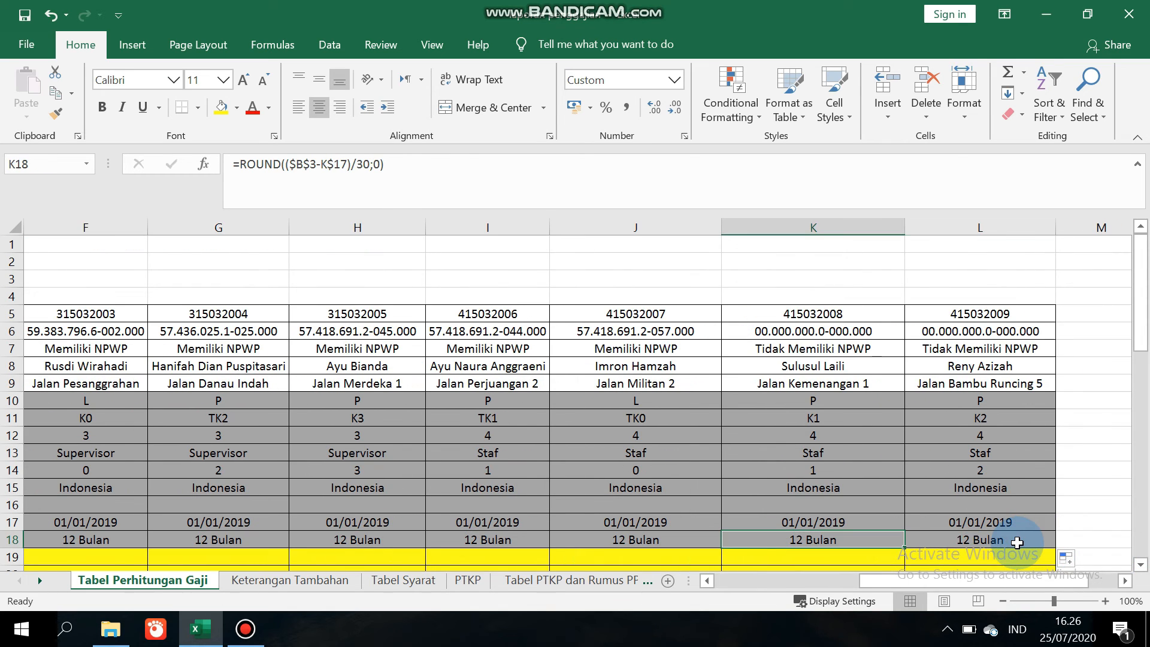
pyautogui.press('Left')
pyautogui.press('Left')
pyautogui.press('Left')
pyautogui.press('Left')
pyautogui.press('Left')
pyautogui.press('Left')
pyautogui.press('Left')
pyautogui.press('Left')
pyautogui.press('Left')
pyautogui.press('Left')
pyautogui.press('Right')
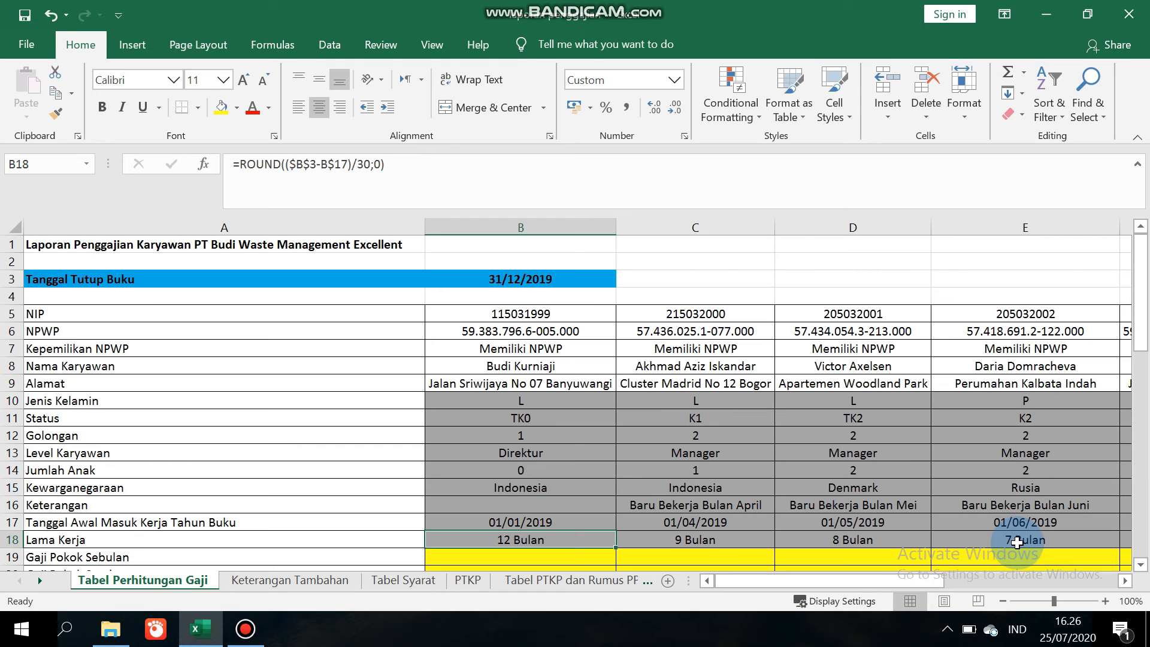
pyautogui.press('Down')
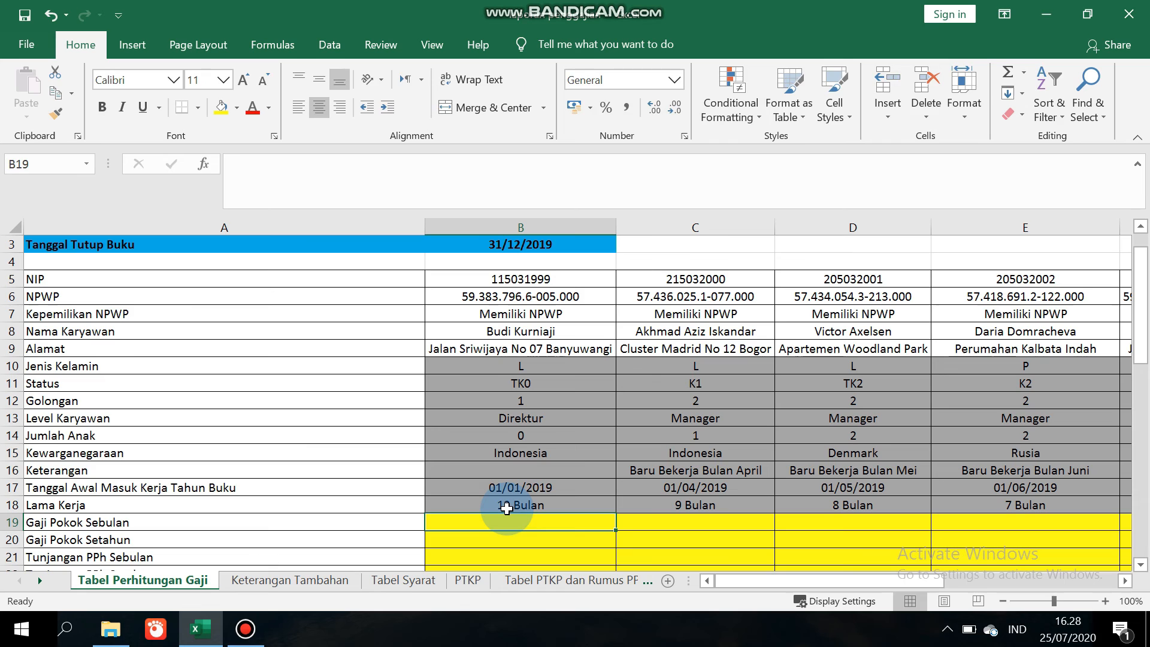
# Look up the Gaji Pokok Sebulan by Golongan in B19 with =VLOOKUP(B$12;'Tabel Syarat'!$A$2:$F$5;3;FALSE).
pyautogui.write('=vlo')
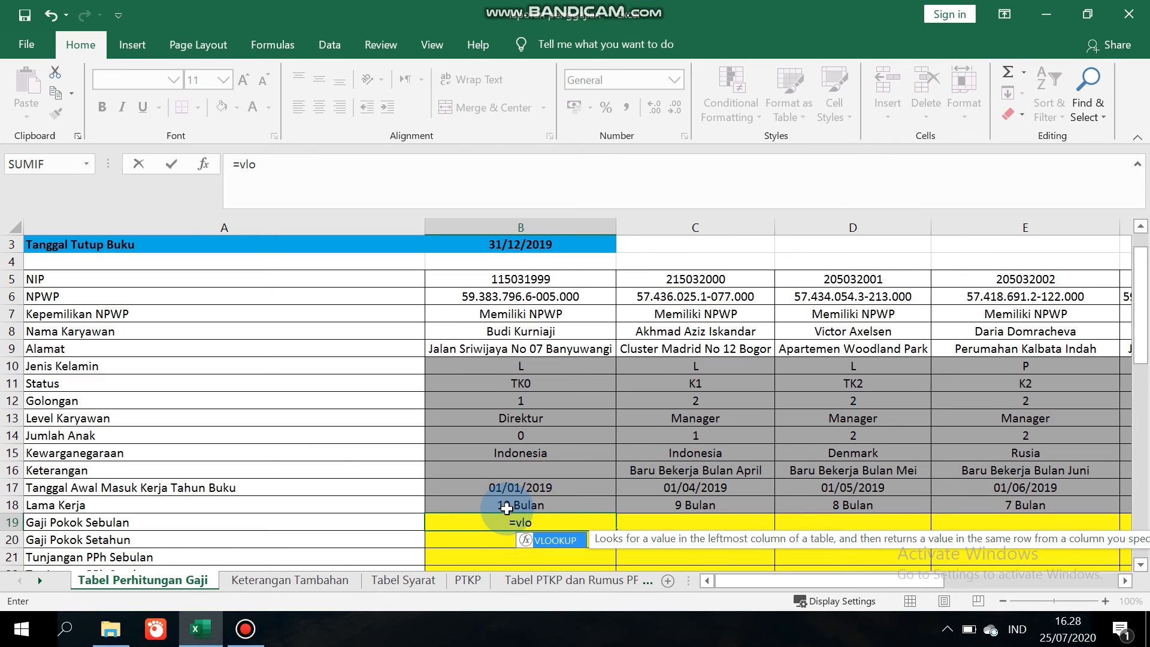
pyautogui.press('Tab')
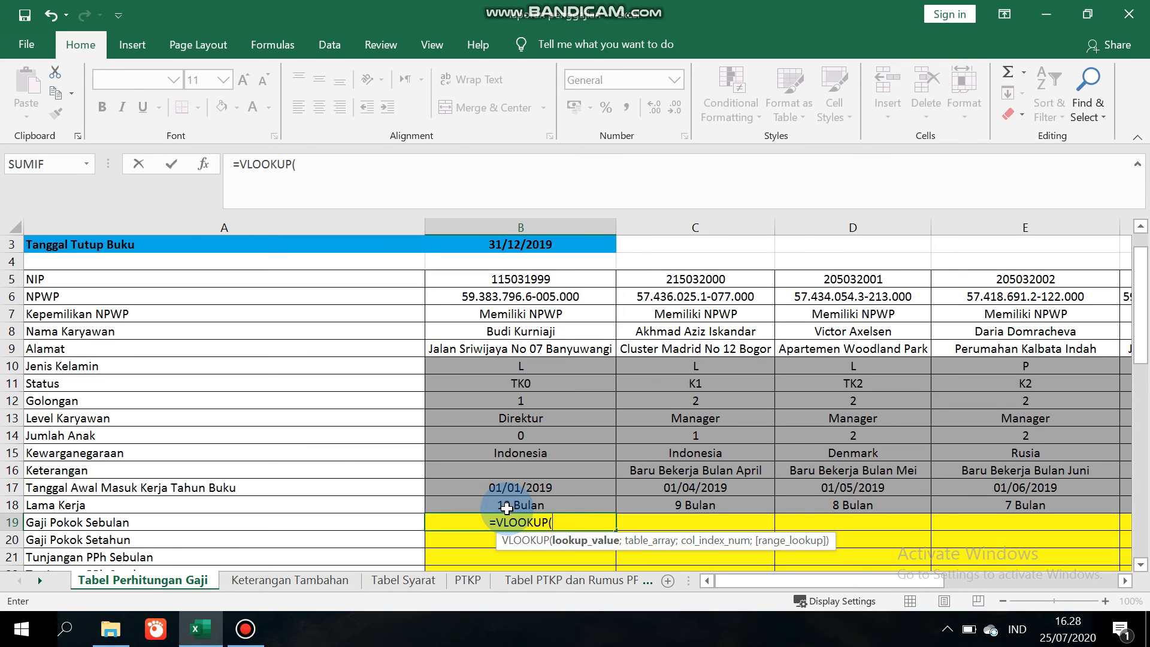
pyautogui.click(505, 399)
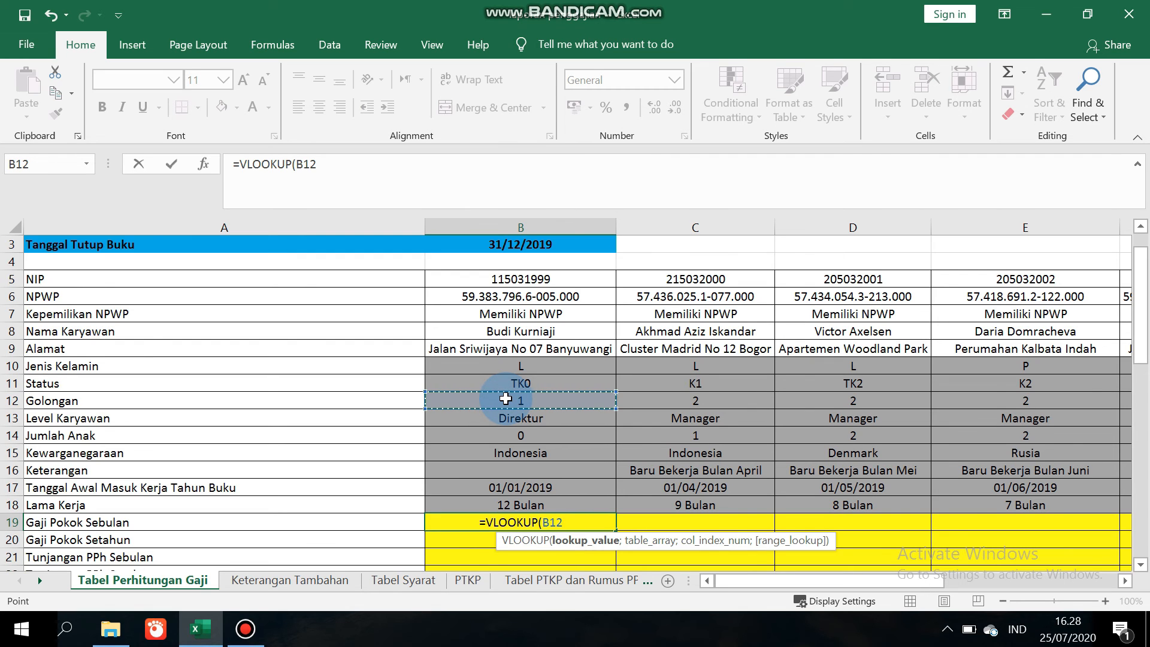
pyautogui.press('F4')
pyautogui.press('F4')
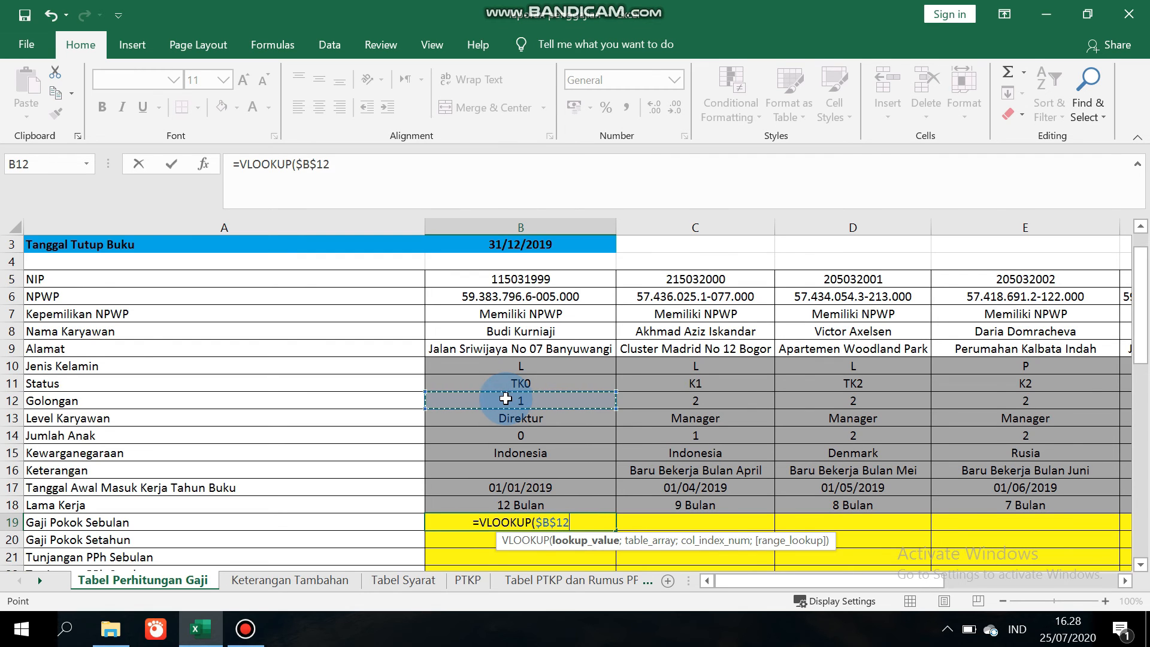
pyautogui.write(";'Tabel Syarat'!")
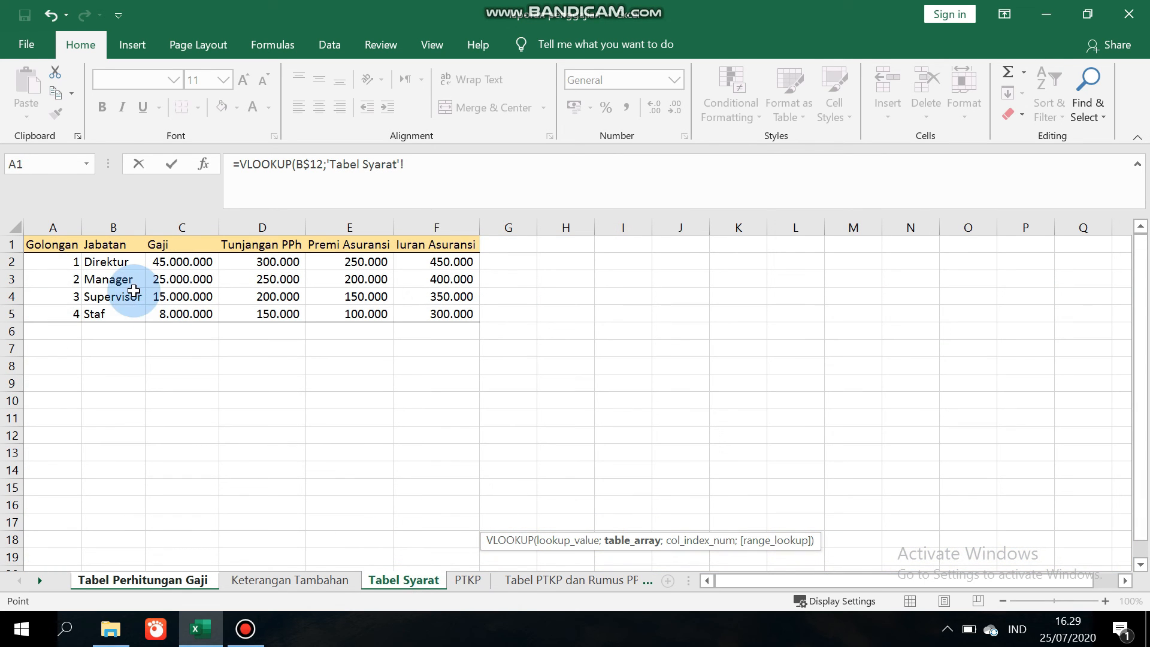
pyautogui.moveTo(69, 261); pyautogui.dragTo(423, 307)
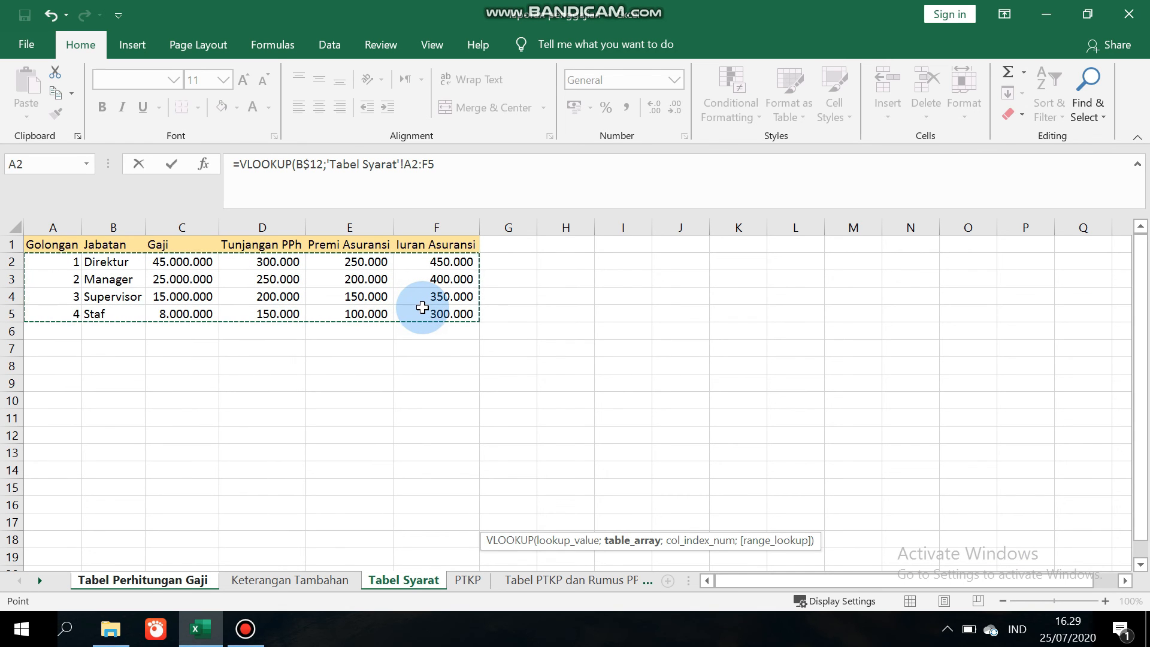
pyautogui.press('F4')
pyautogui.write(';')
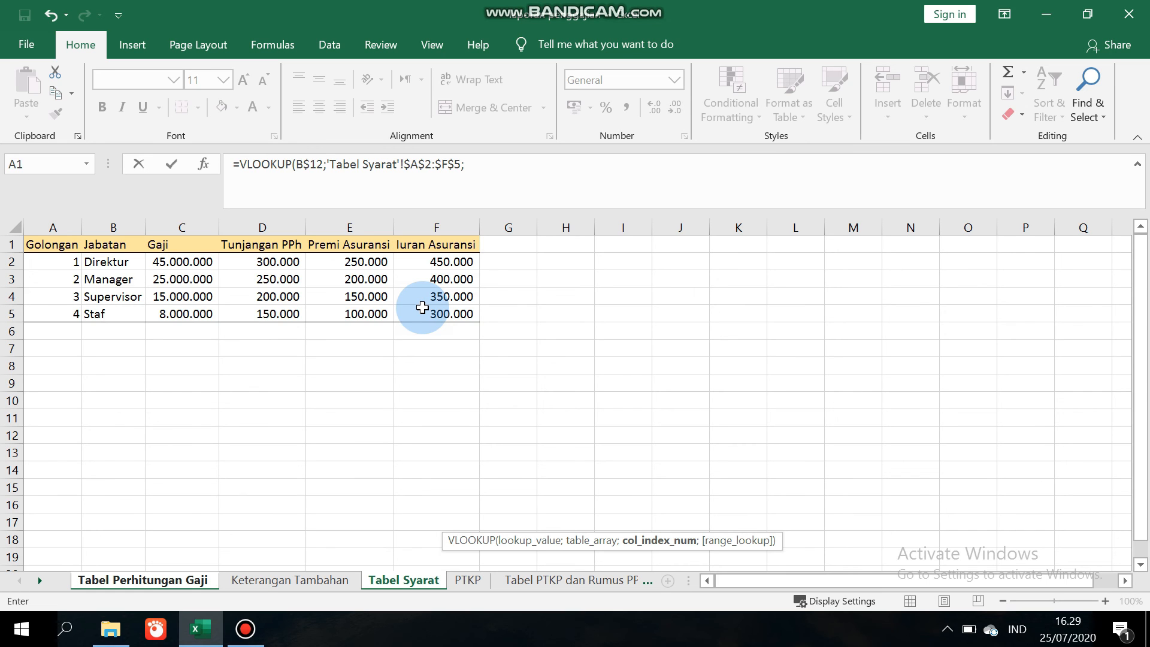
pyautogui.write('3;')
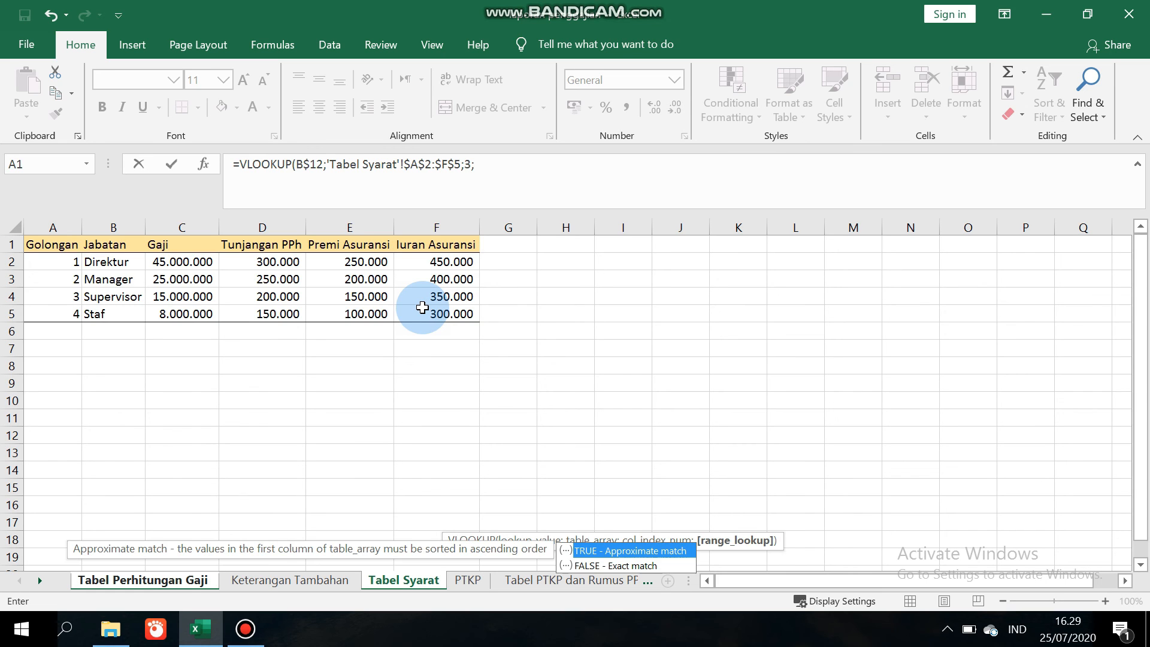
pyautogui.press('Down')
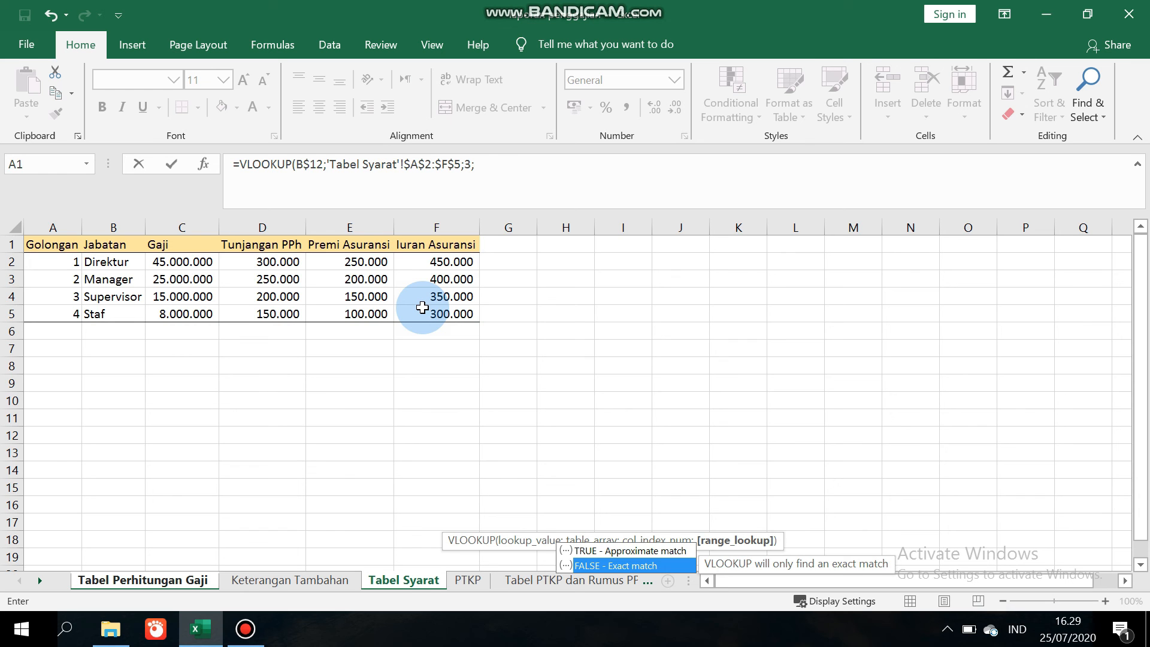
pyautogui.press('Tab')
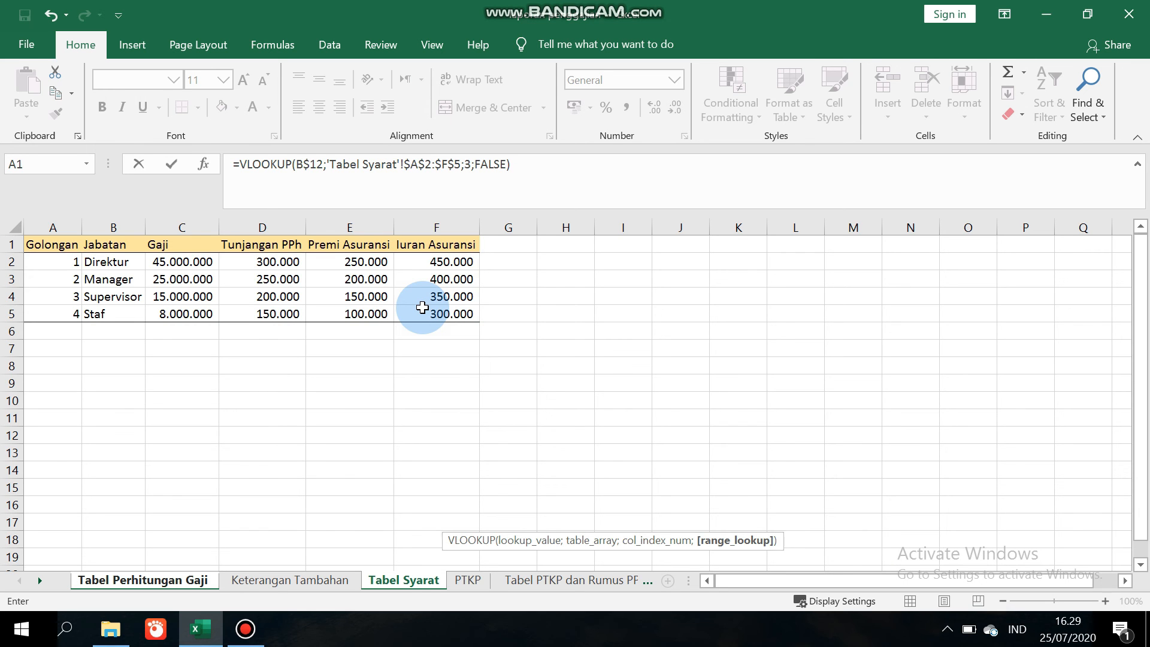
pyautogui.press('Return')
pyautogui.press('Up')
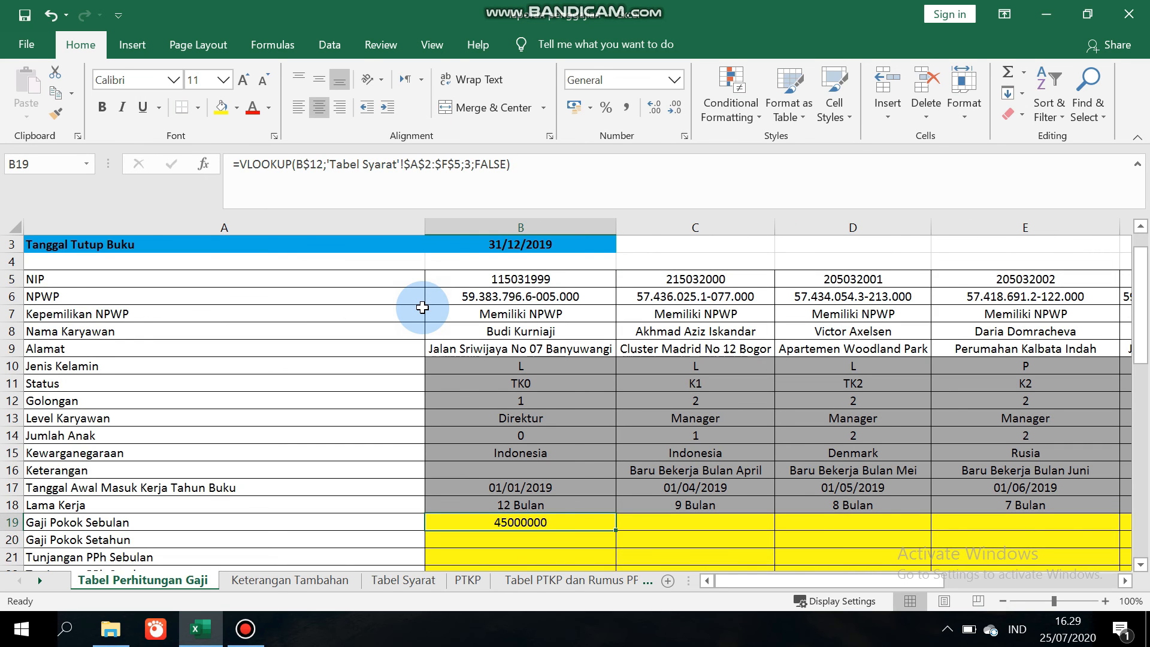
# Copy the Gaji Pokok Sebulan formula from B19 across row 19 through L19 and return to B20.
pyautogui.moveTo(617, 528); pyautogui.dragTo(961, 515)
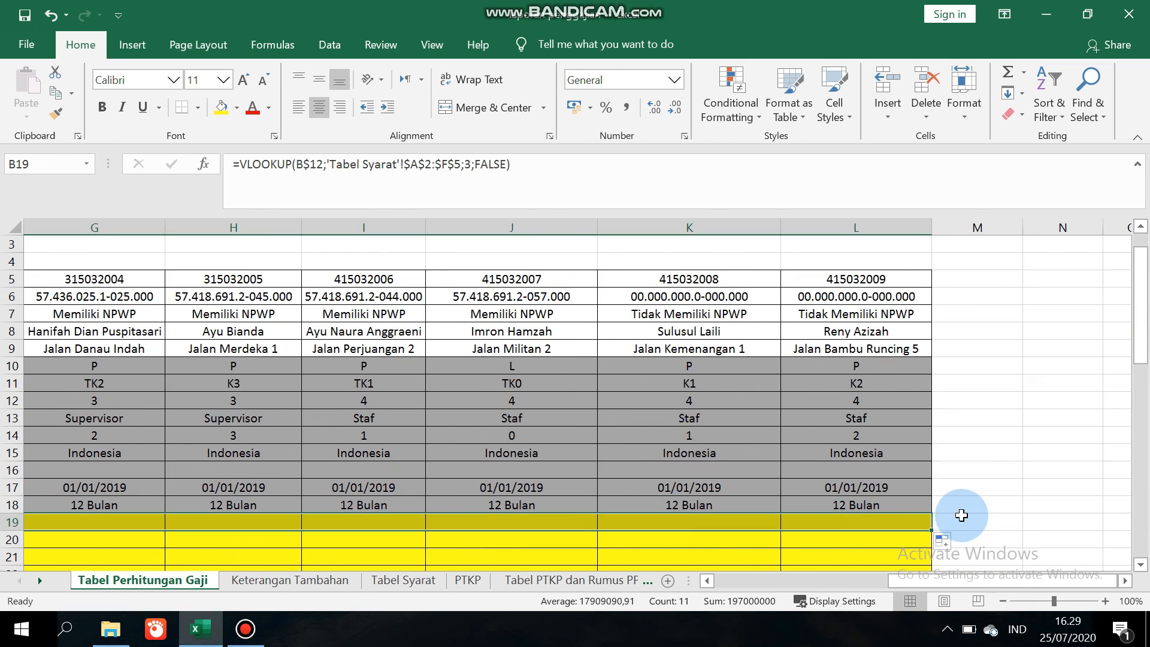
pyautogui.click(862, 544)
pyautogui.press('Left')
pyautogui.press('Left')
pyautogui.press('Left')
pyautogui.press('Left')
pyautogui.press('Left')
pyautogui.press('Left')
pyautogui.press('Left')
pyautogui.press('Left')
pyautogui.press('Left')
pyautogui.press('Left')
pyautogui.press('Left')
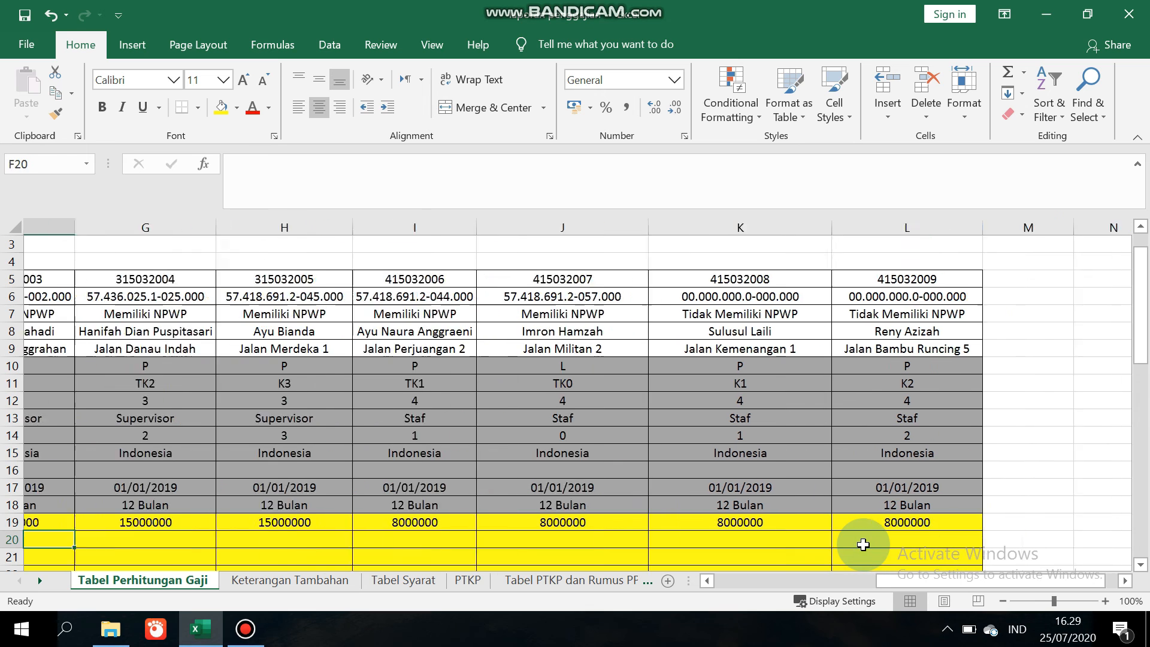
pyautogui.press('Right')
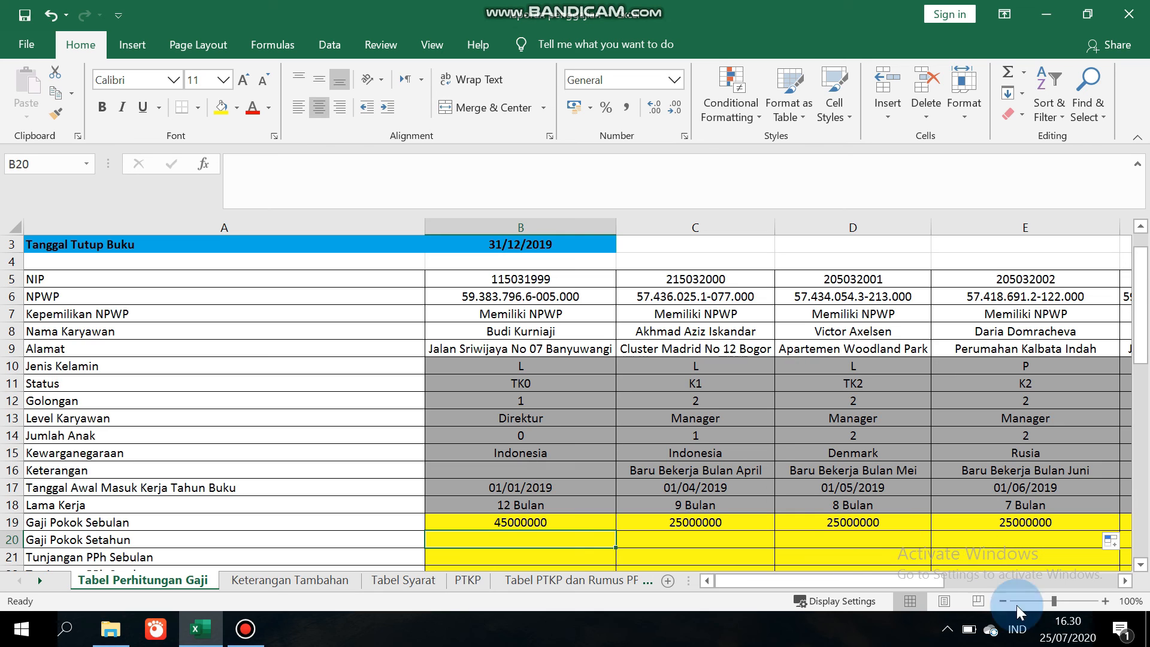
# Calculate Gaji Pokok Setahun in B20 from the monthly salary and Lama Kerja with =B$19*B$18.
pyautogui.write('=')
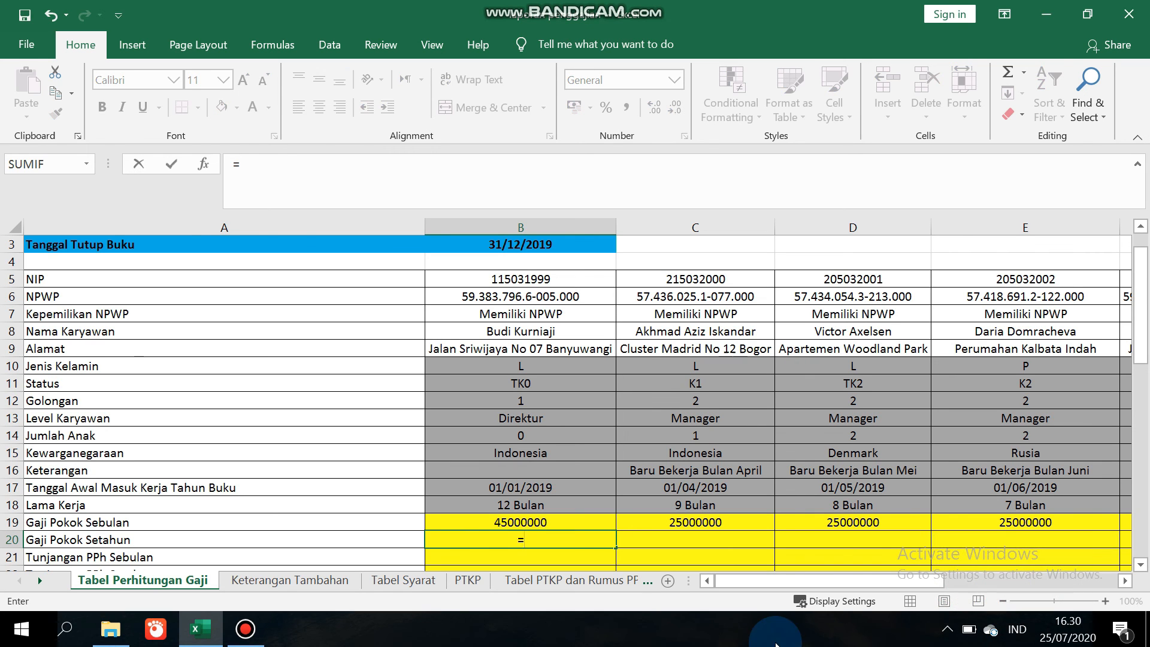
pyautogui.click(494, 523)
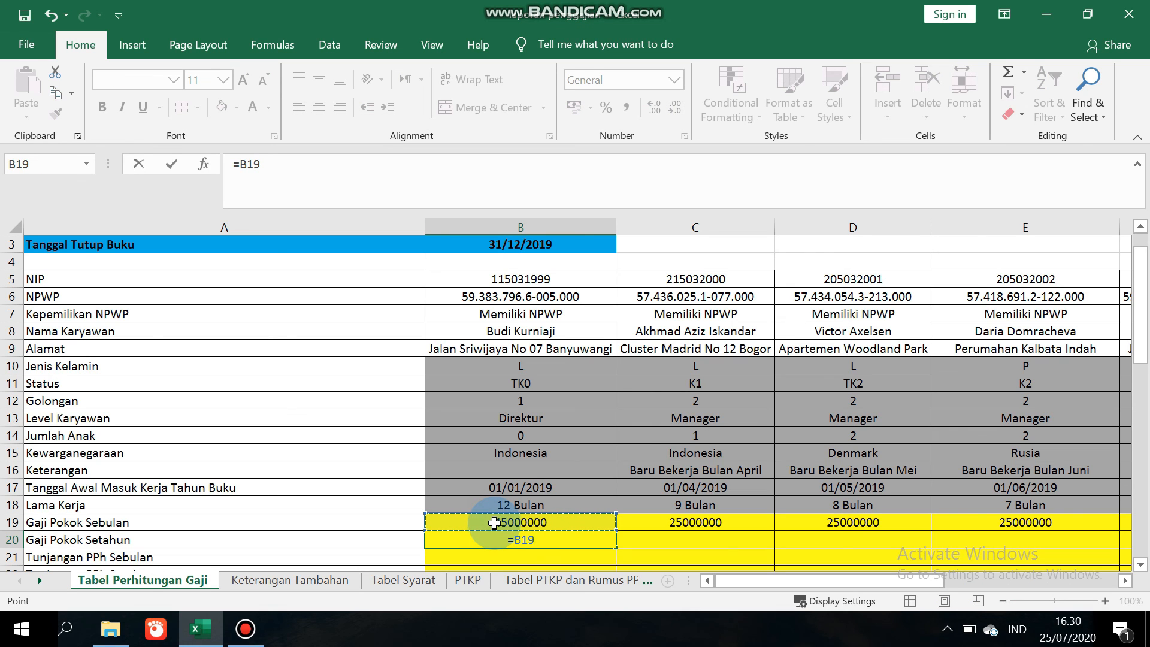
pyautogui.press('F4')
pyautogui.press('F4')
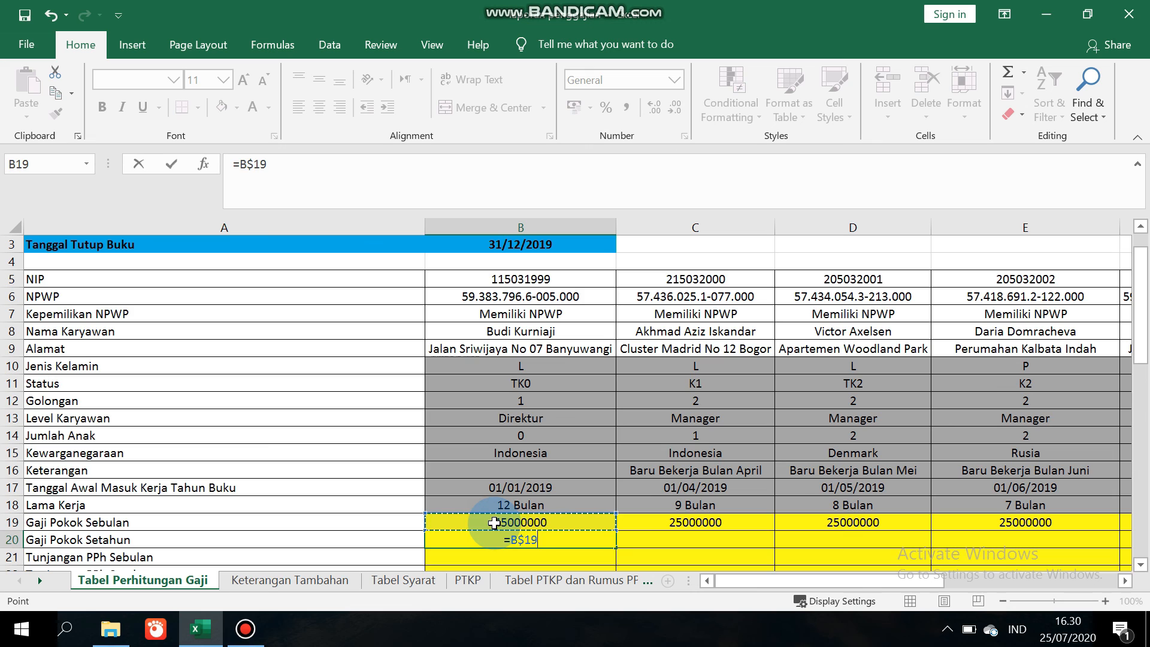
pyautogui.write('*')
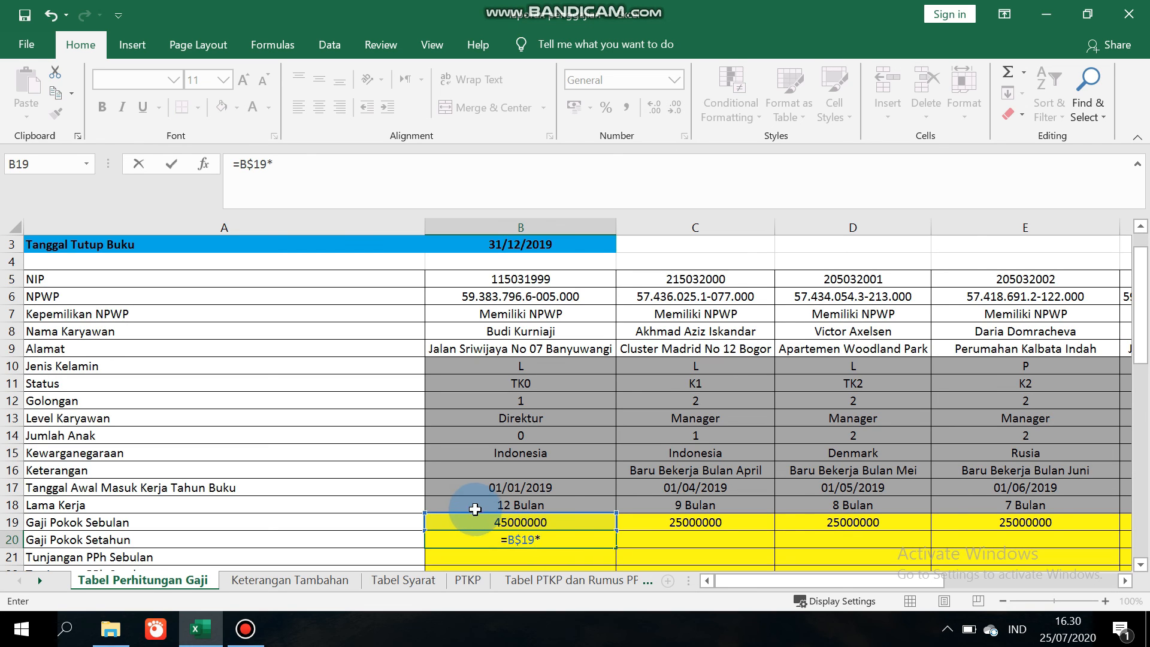
pyautogui.click(481, 507)
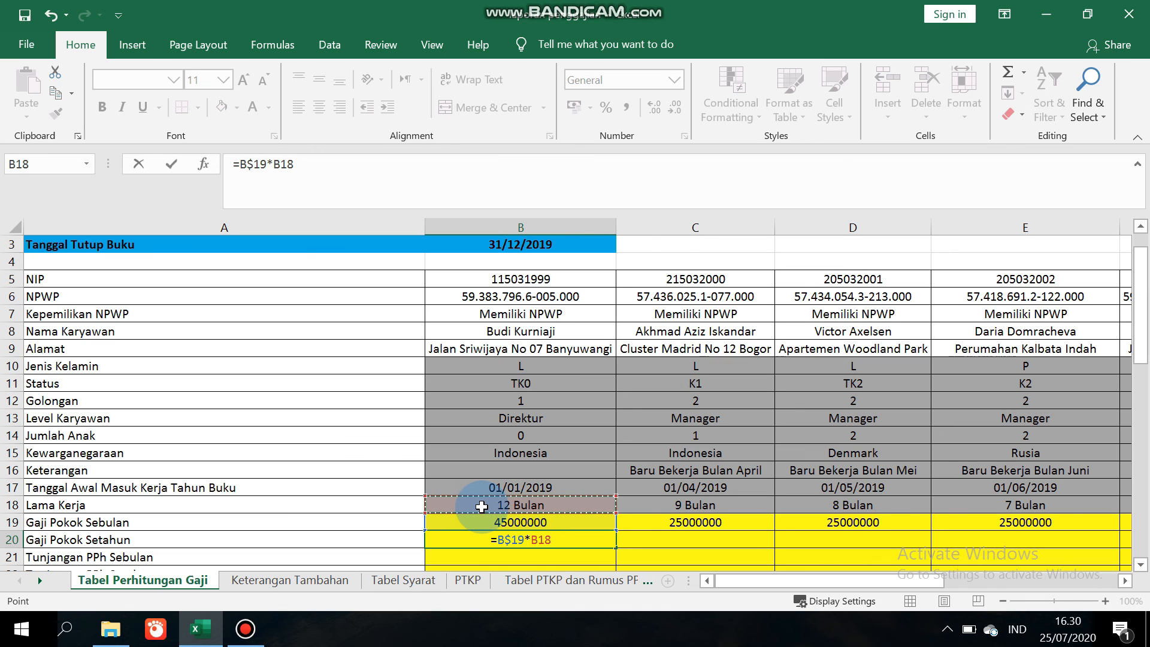
pyautogui.press('F4')
pyautogui.press('F4')
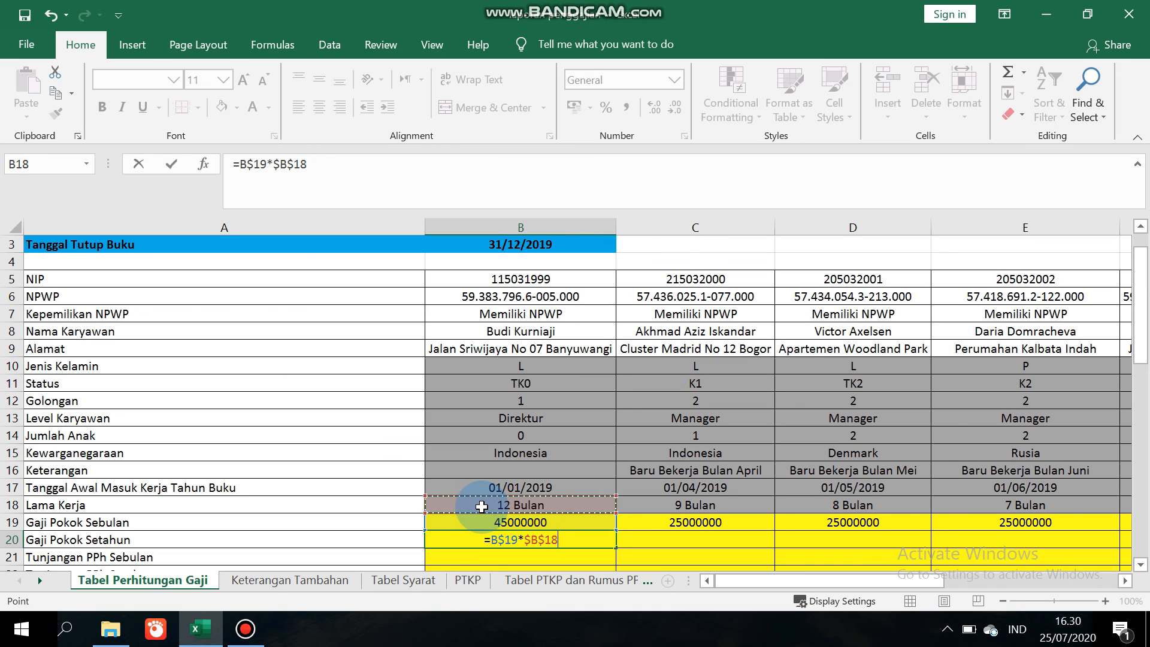
pyautogui.press('Return')
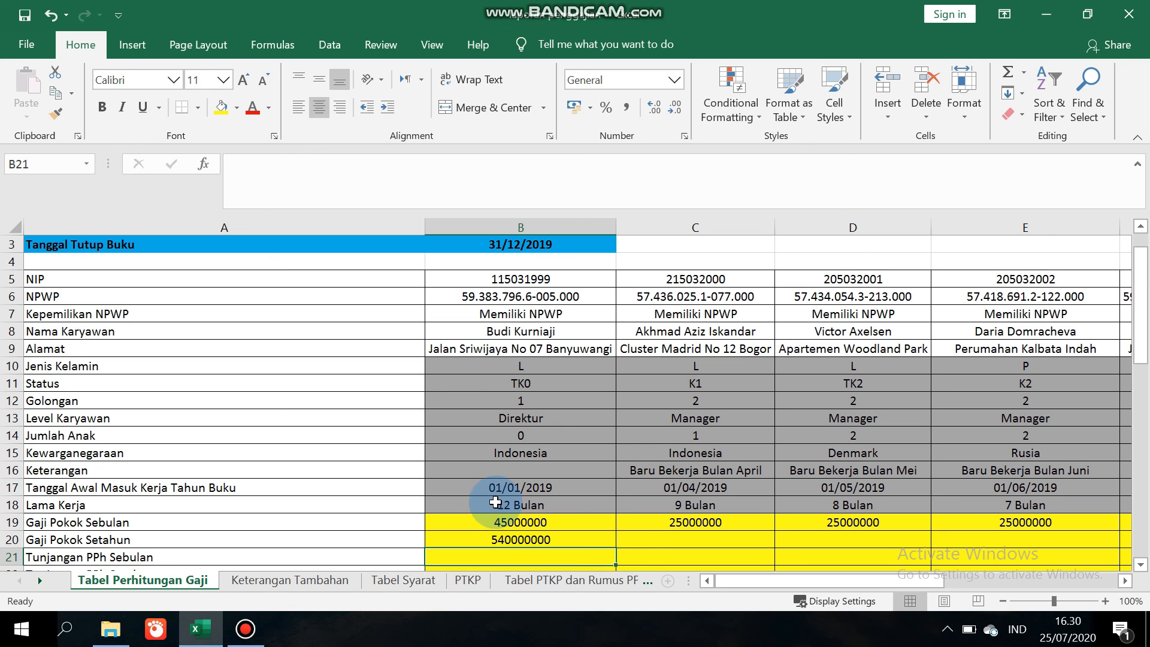
# Copy the Gaji Pokok Setahun formula from B20 across row 20 through L20 and check the filled cells.
pyautogui.click(602, 542)
pyautogui.moveTo(617, 546); pyautogui.dragTo(1036, 540)
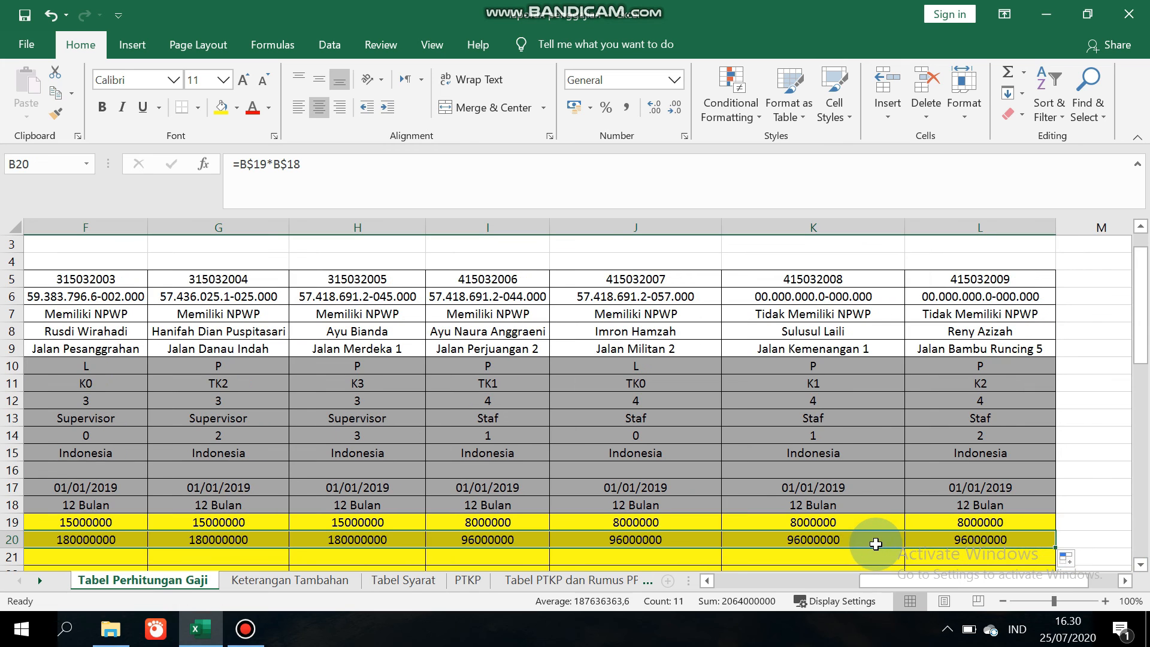
pyautogui.press('Up')
pyautogui.press('Left')
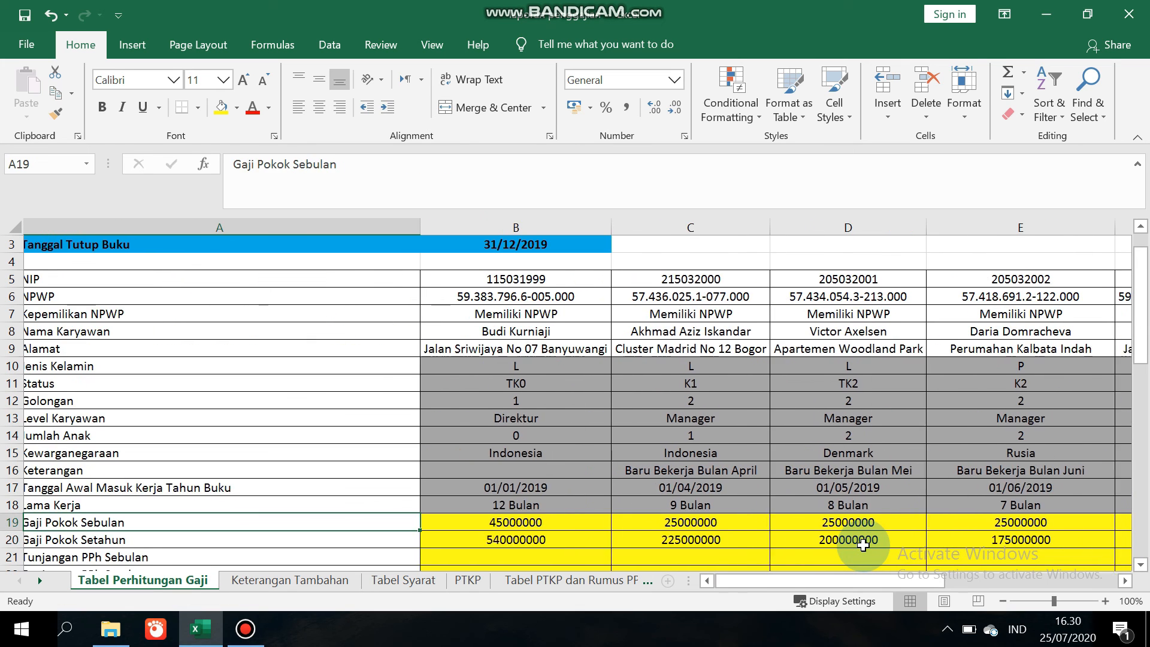